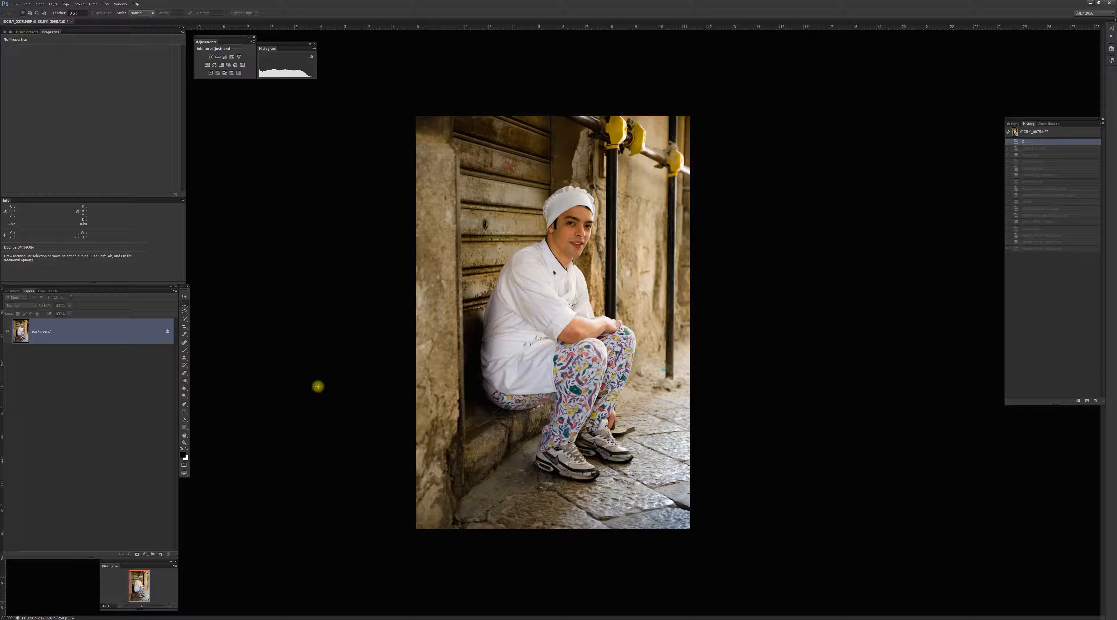
Duplicate the Background layer and add a Brightness/Contrast adjustment layer above the copy
key("ctrl+j")
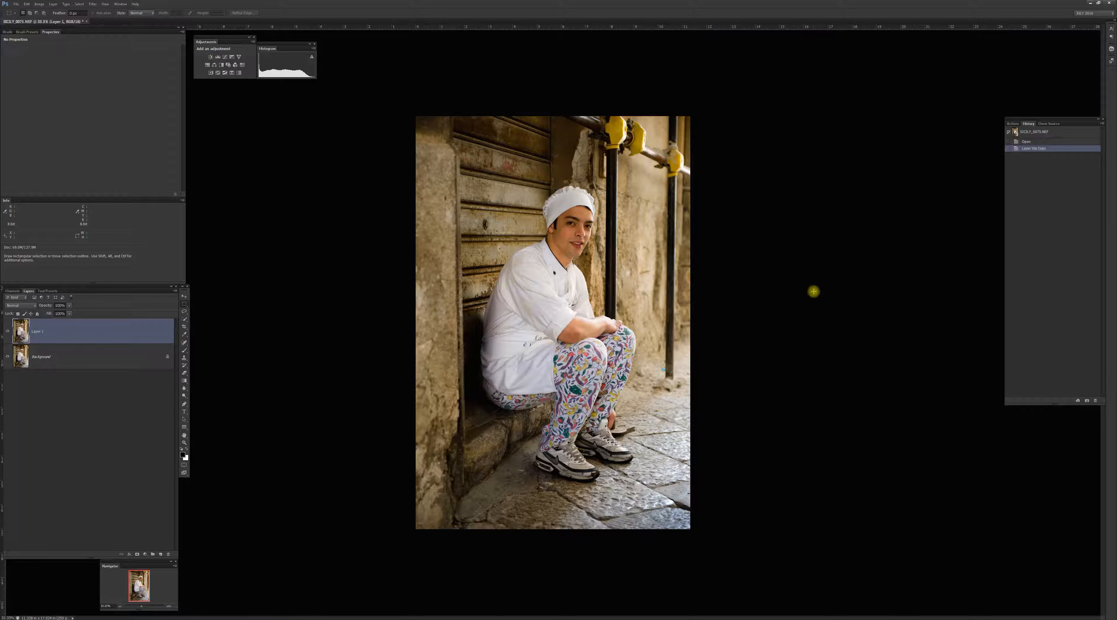
key("F9")
left_click(145, 554)
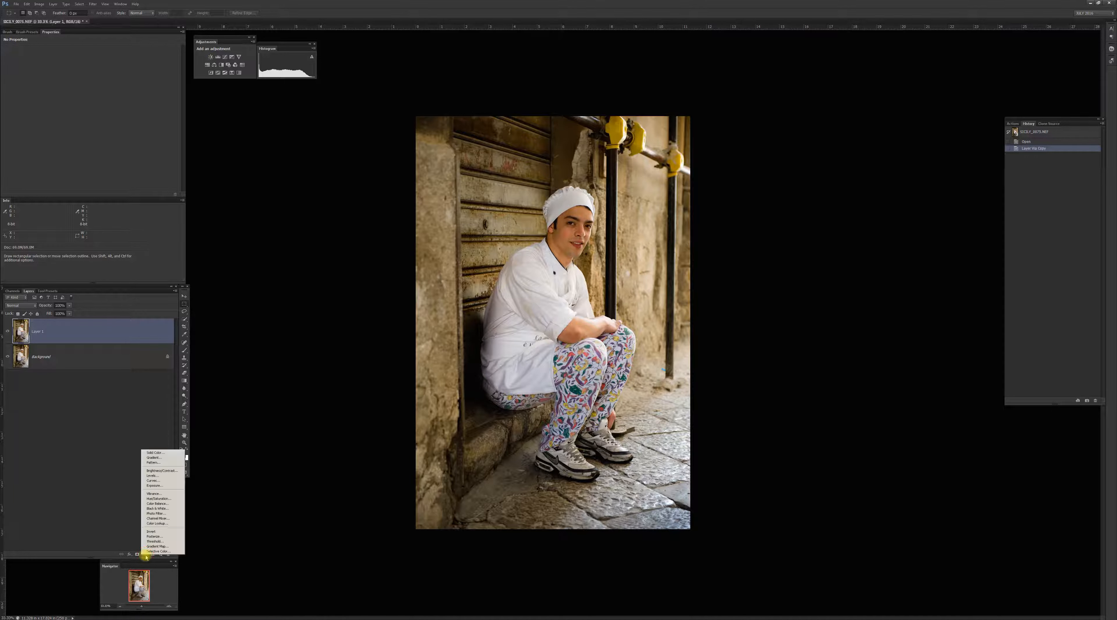
left_click(163, 471)
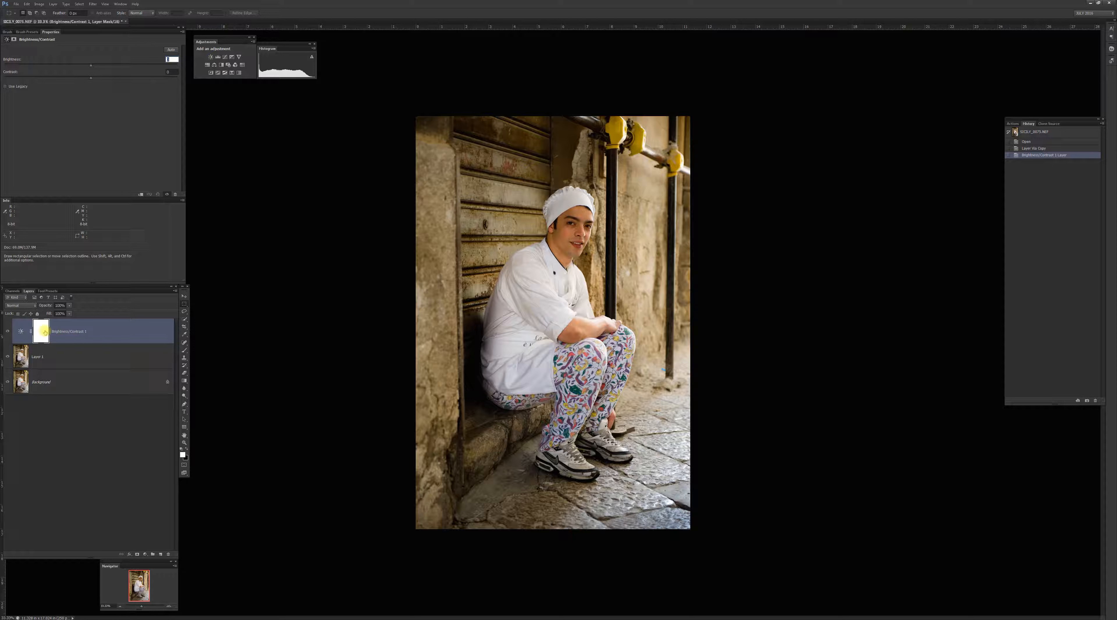
Raise the brightness of the Brightness/Contrast adjustment layer moderately to lighten the whole photo
left_click(21, 332)
left_click(41, 330)
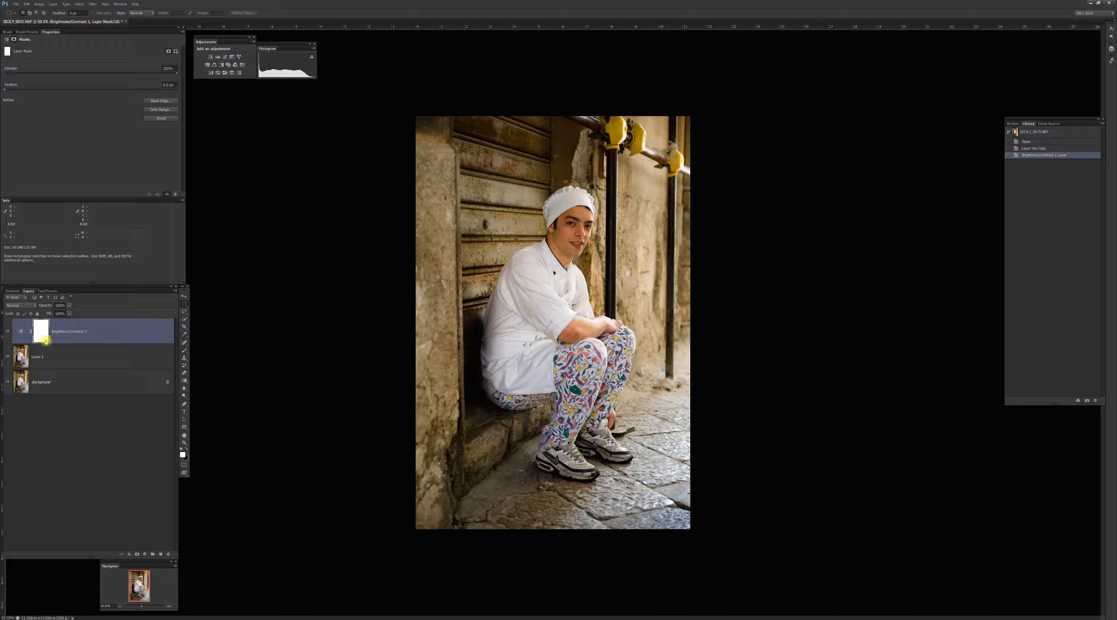
left_click(21, 331)
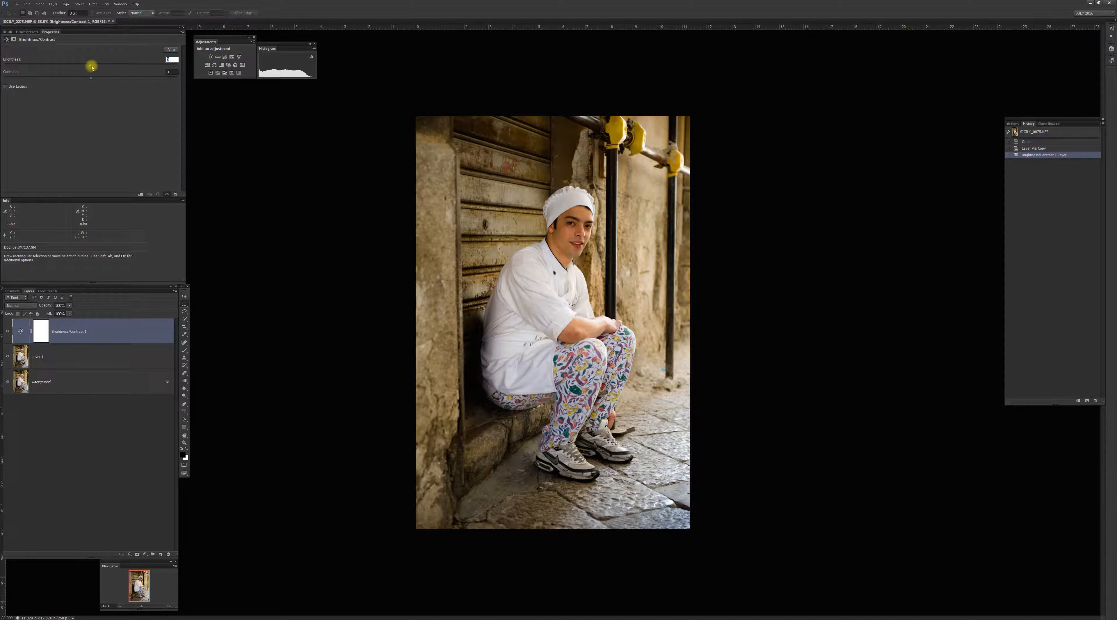
left_click_drag(92, 67, 109, 66)
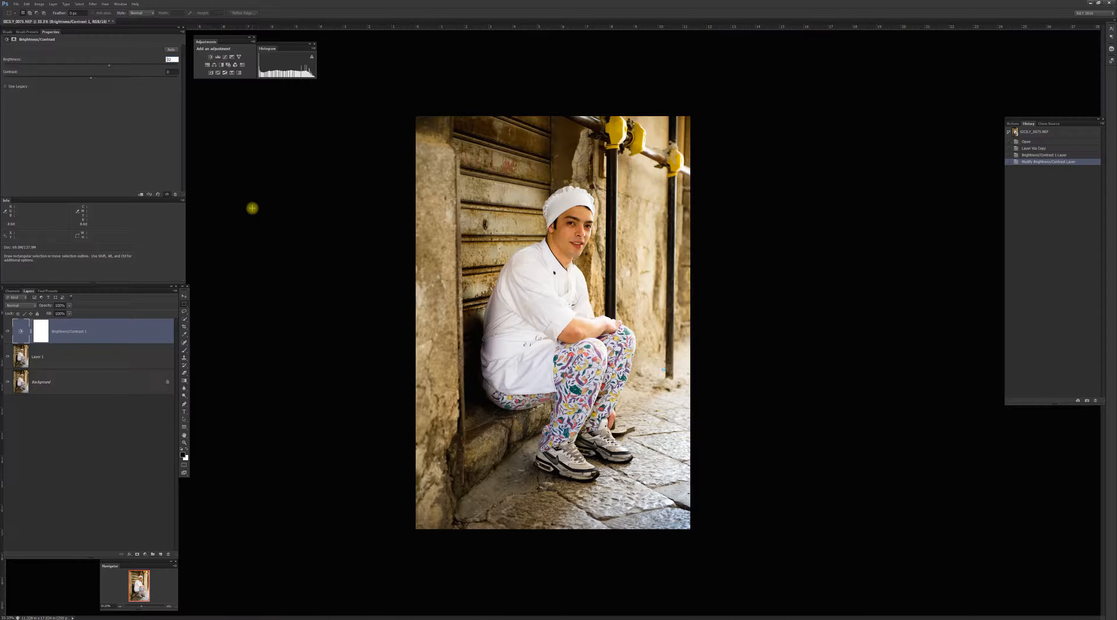
Compare the photo with and without the Brightness/Contrast layer, and examine the layer's adjustment and mask properties
left_click(45, 333)
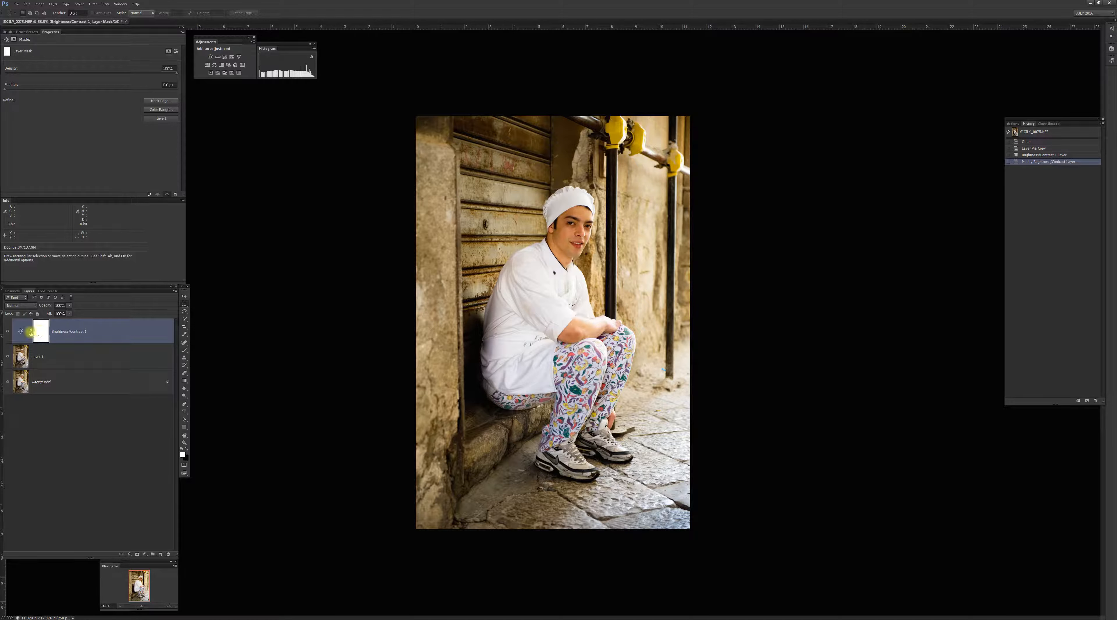
left_click(20, 332)
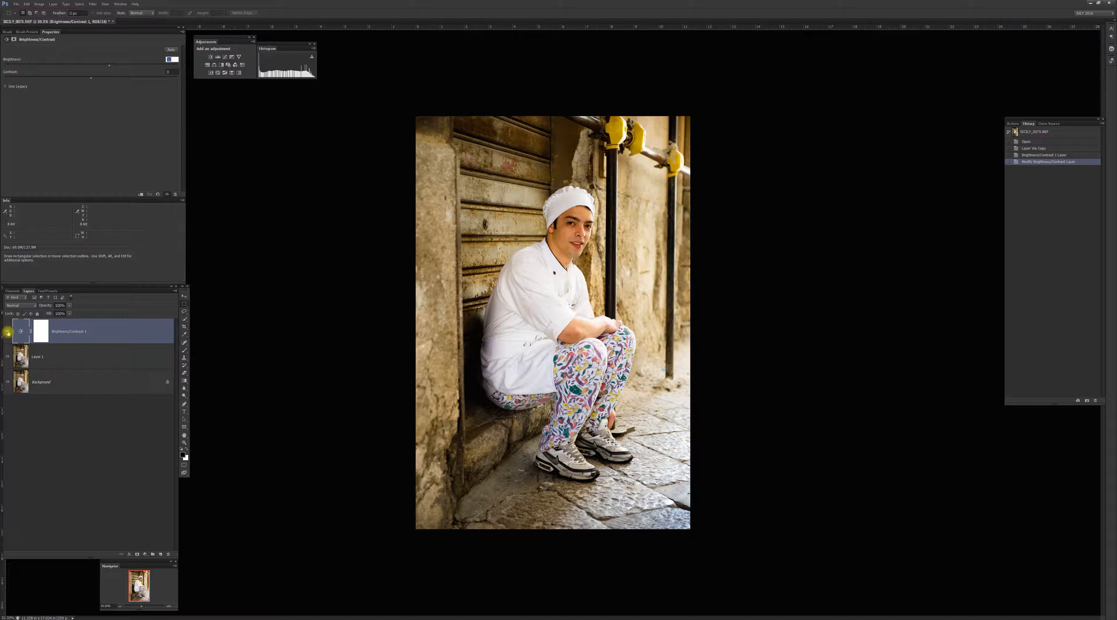
left_click(7, 332)
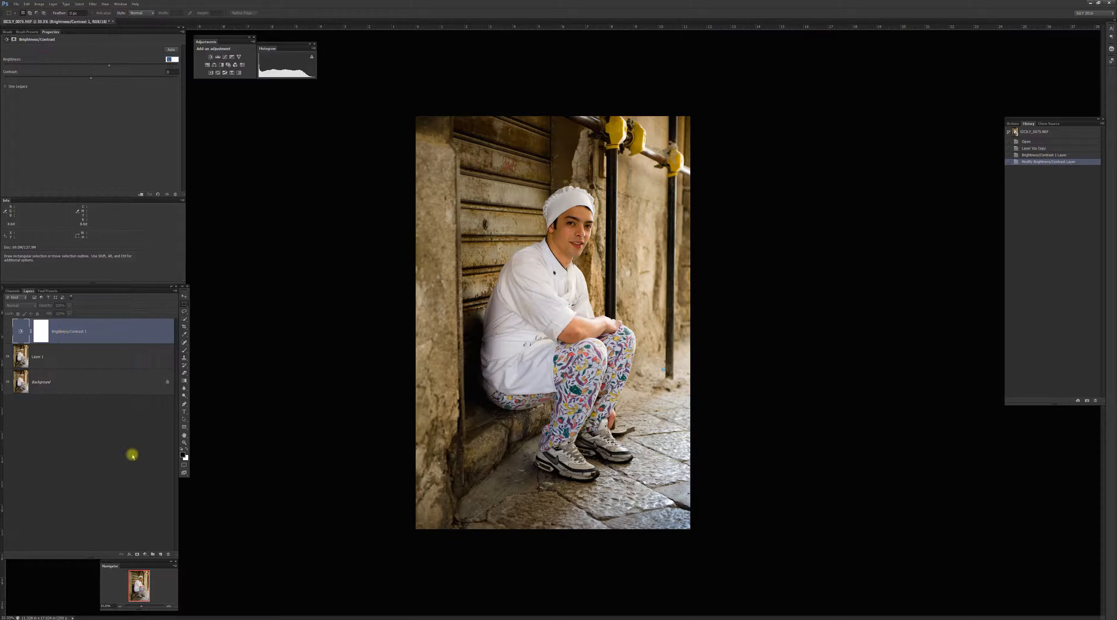
left_click(145, 554)
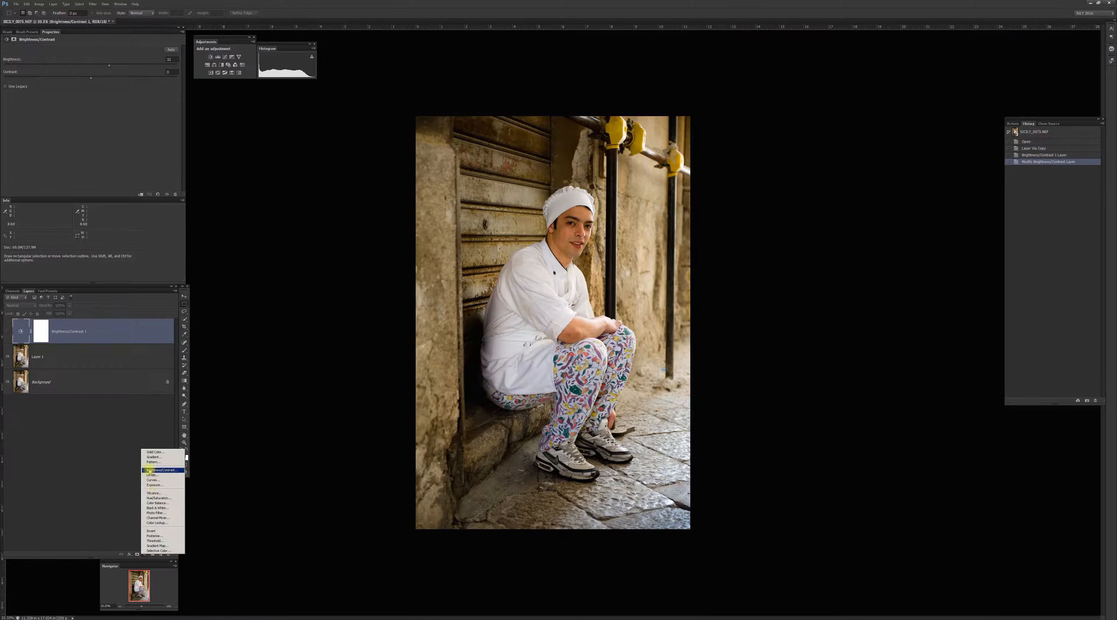
left_click(264, 517)
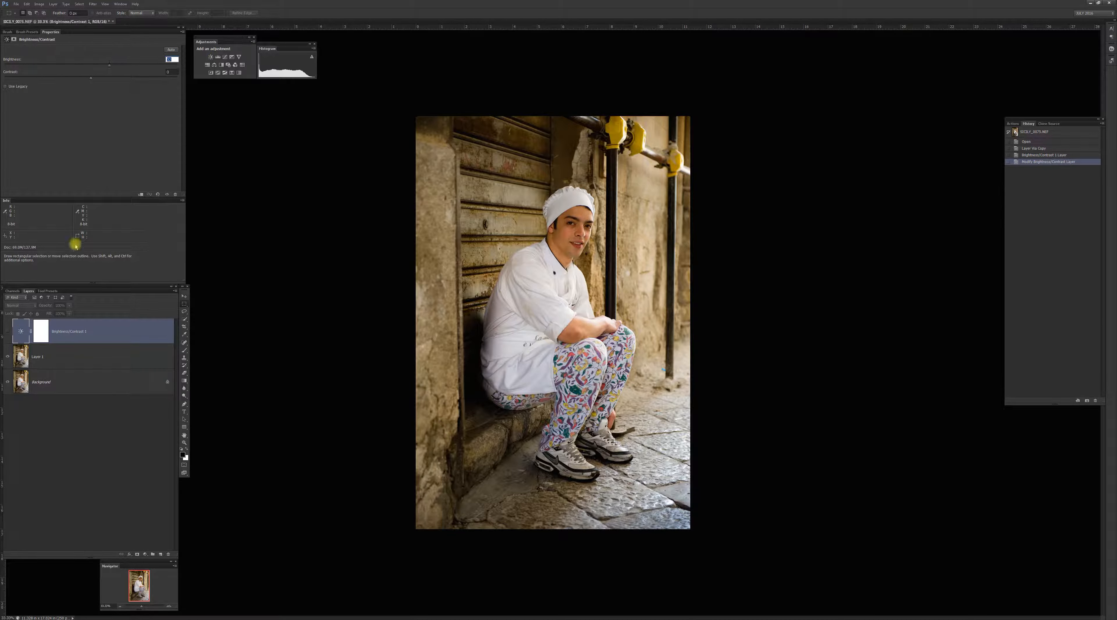
left_click(7, 332)
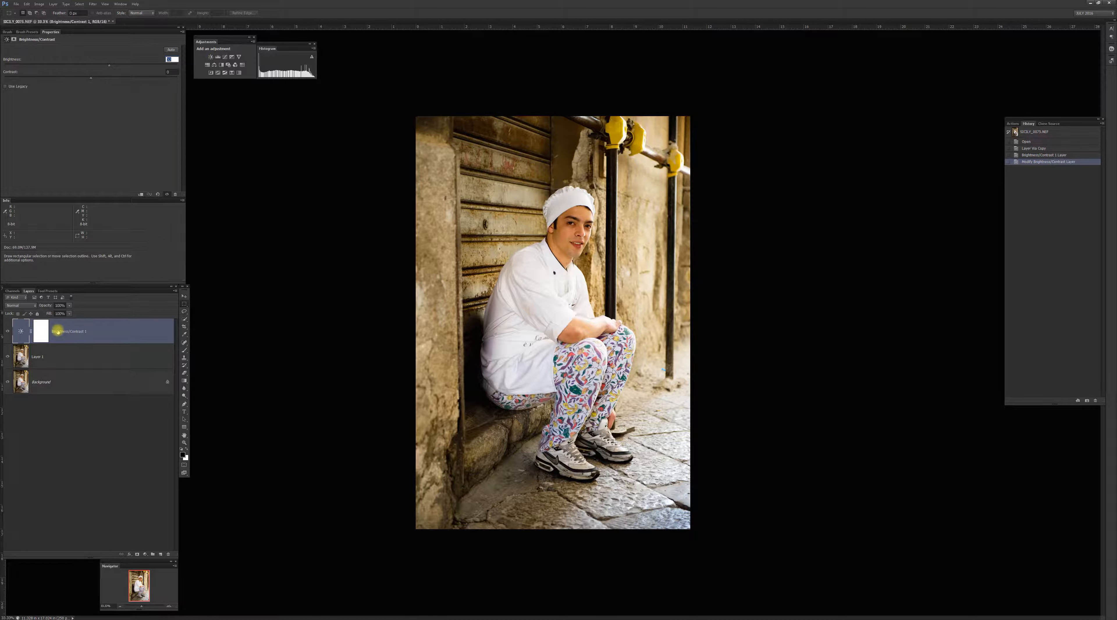
key("F9")
left_click(41, 334)
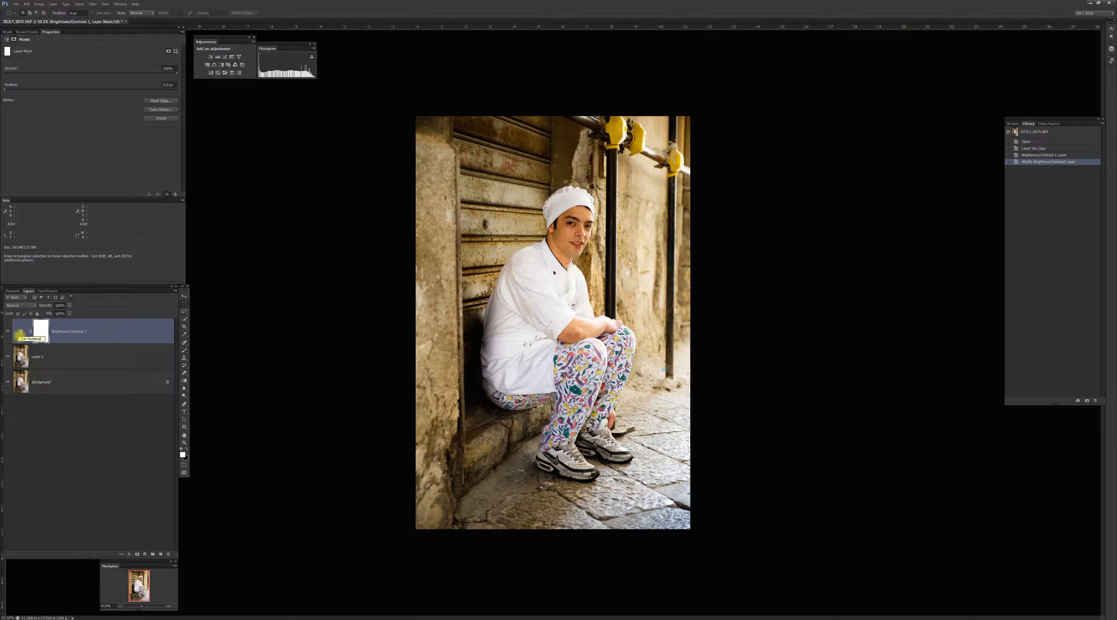
left_click(20, 332)
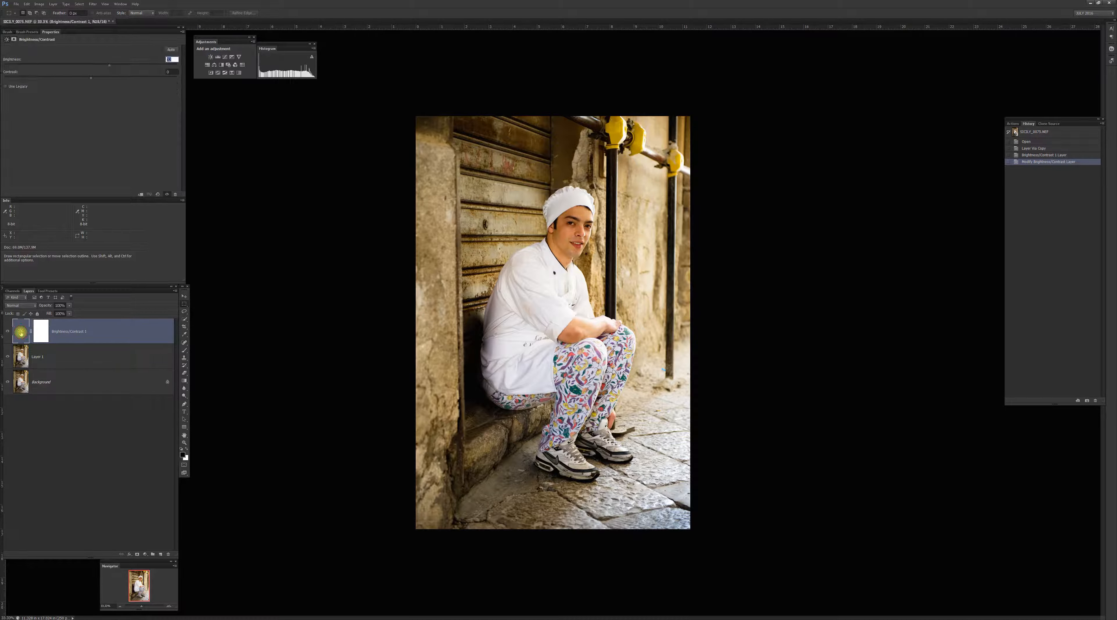
left_click(40, 332)
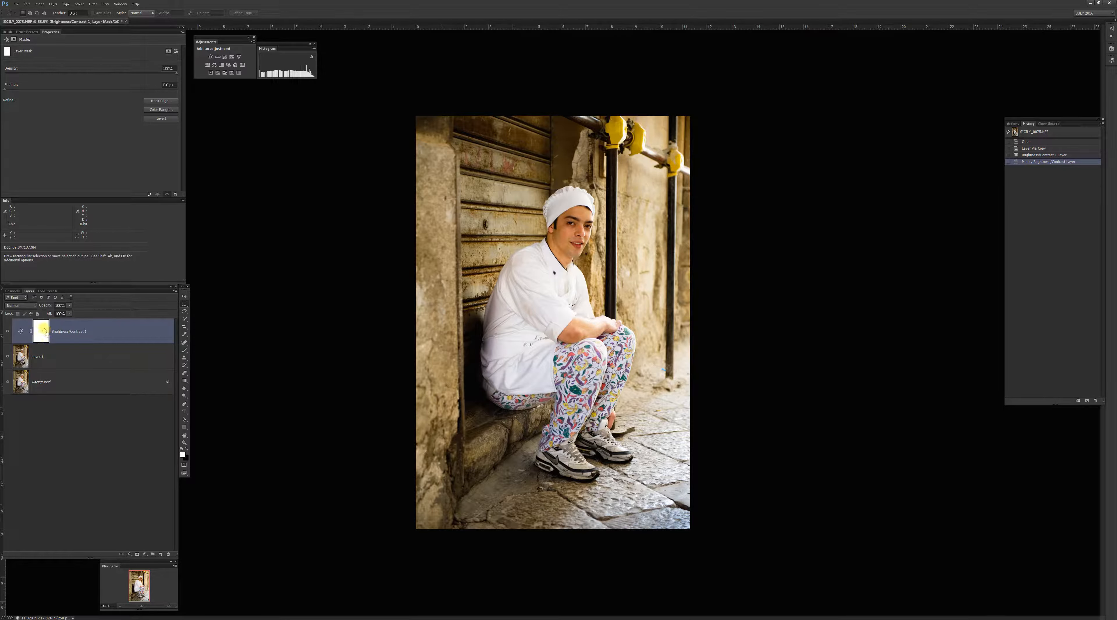
left_click(20, 332)
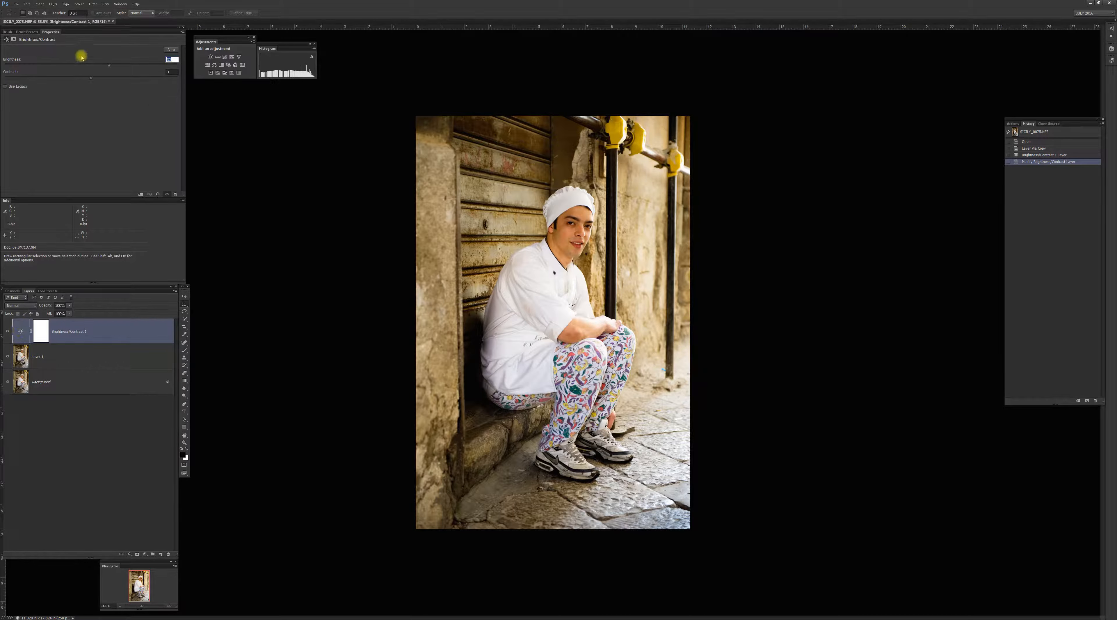
Invert the Brightness/Contrast layer's white mask to black to hide the brightening
left_click(40, 332)
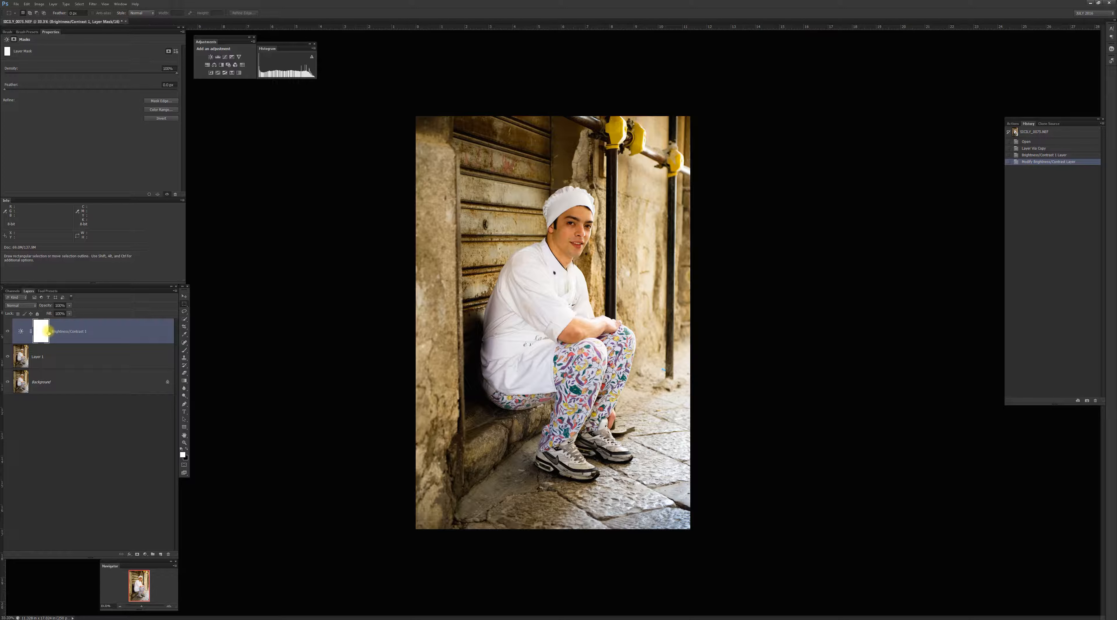
left_click(42, 331)
key("ctrl+i")
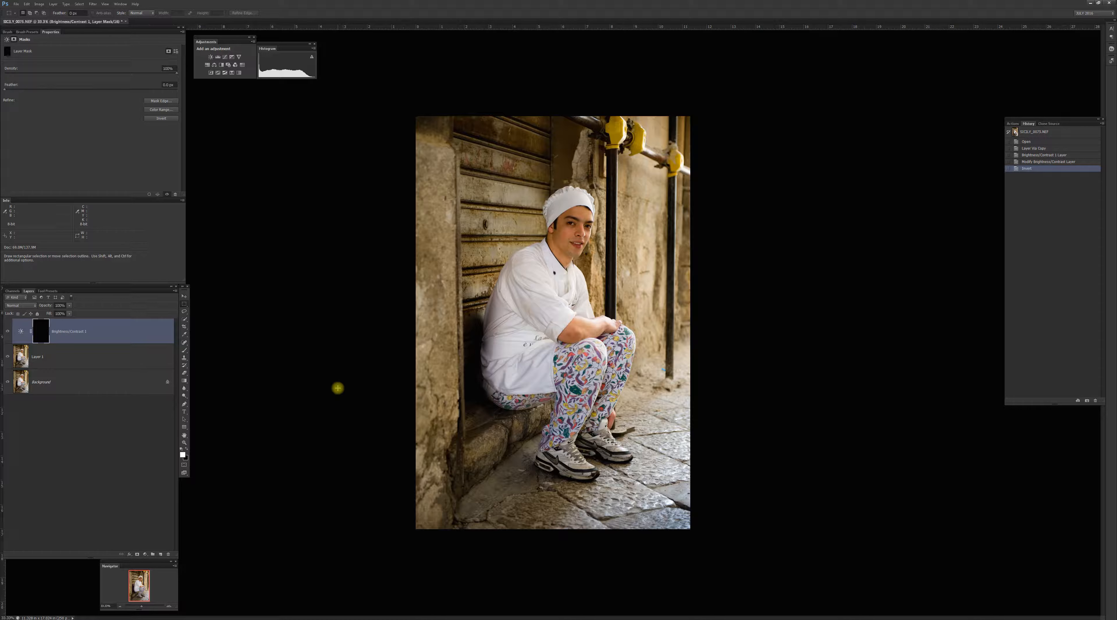
Paint white with an enlarged brush on the layer mask over the dark stone ledge and shadowed wall beside the seated chef
key("b")
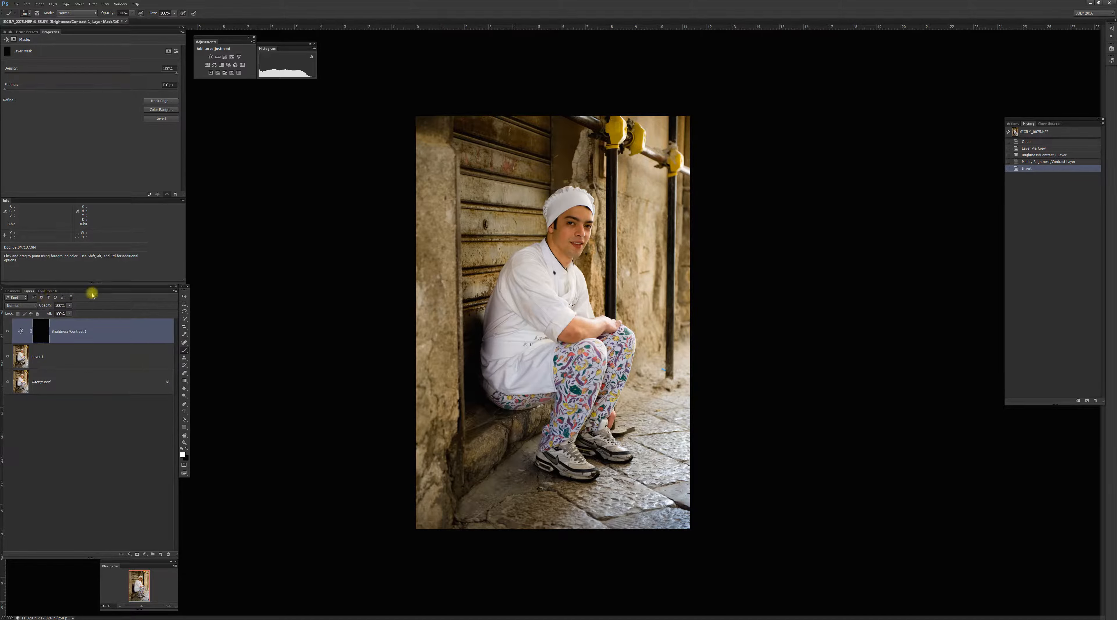
left_click(30, 13)
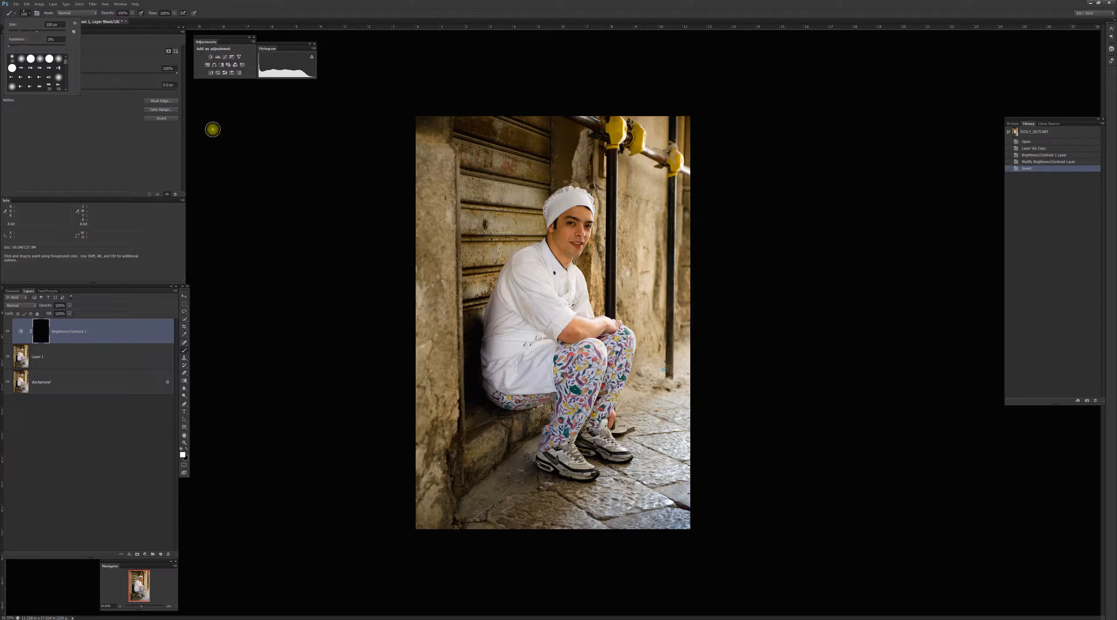
left_click(203, 138)
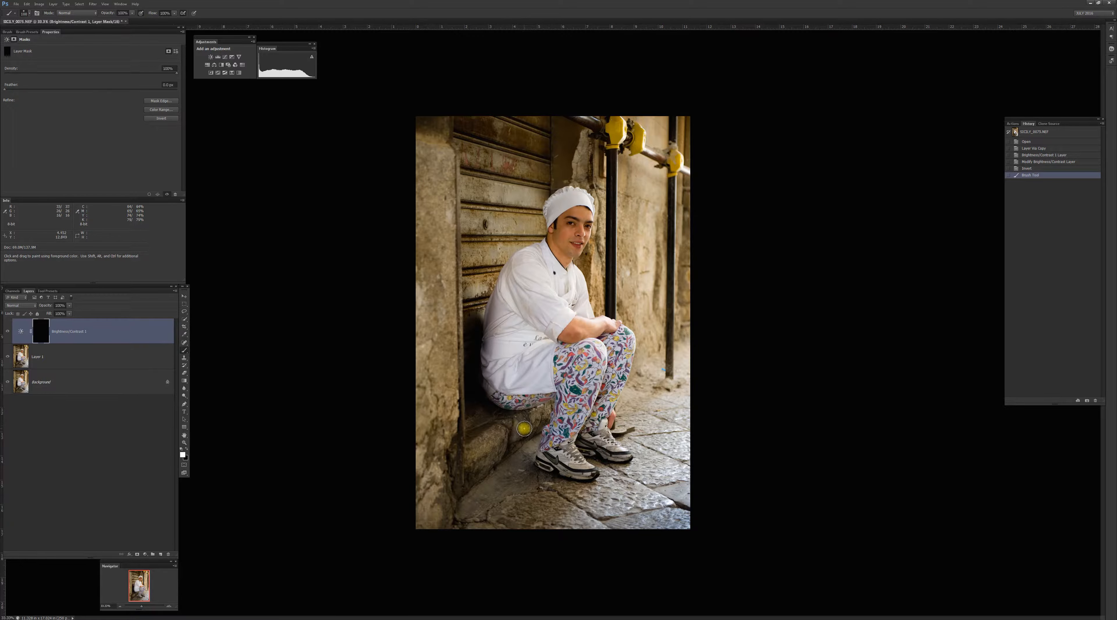
key("bracketright")
key("bracketright")
key("bracketleft")
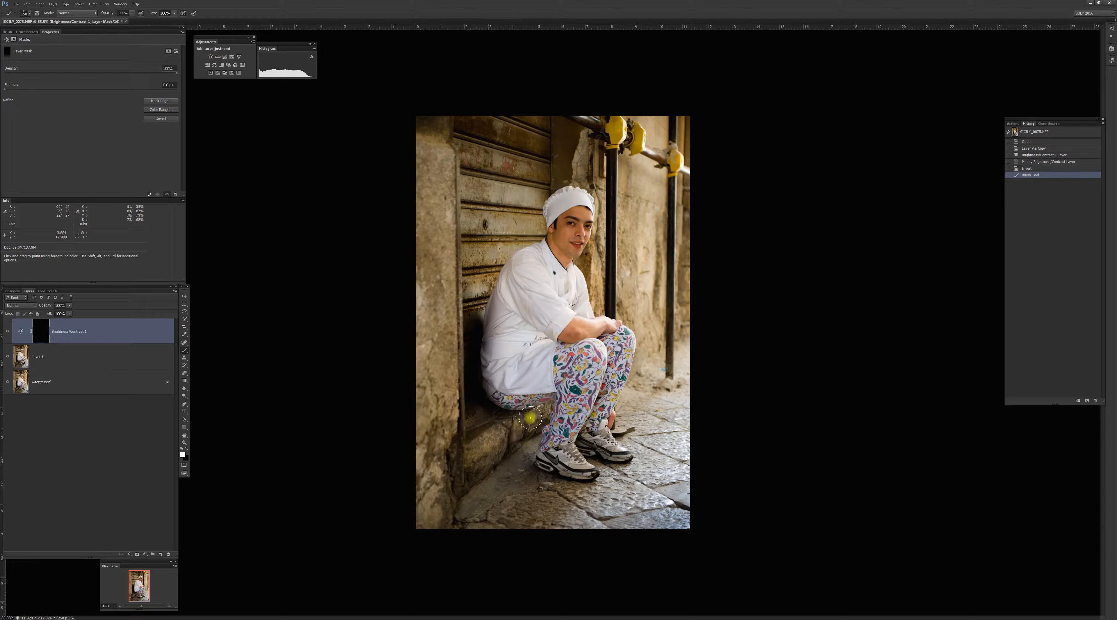
mouse_move(516, 436)
left_mouse_down()
mouse_move(494, 480)
mouse_move(509, 451)
mouse_move(496, 438)
mouse_move(477, 447)
mouse_move(488, 447)
mouse_move(462, 387)
mouse_move(464, 321)
left_mouse_up()
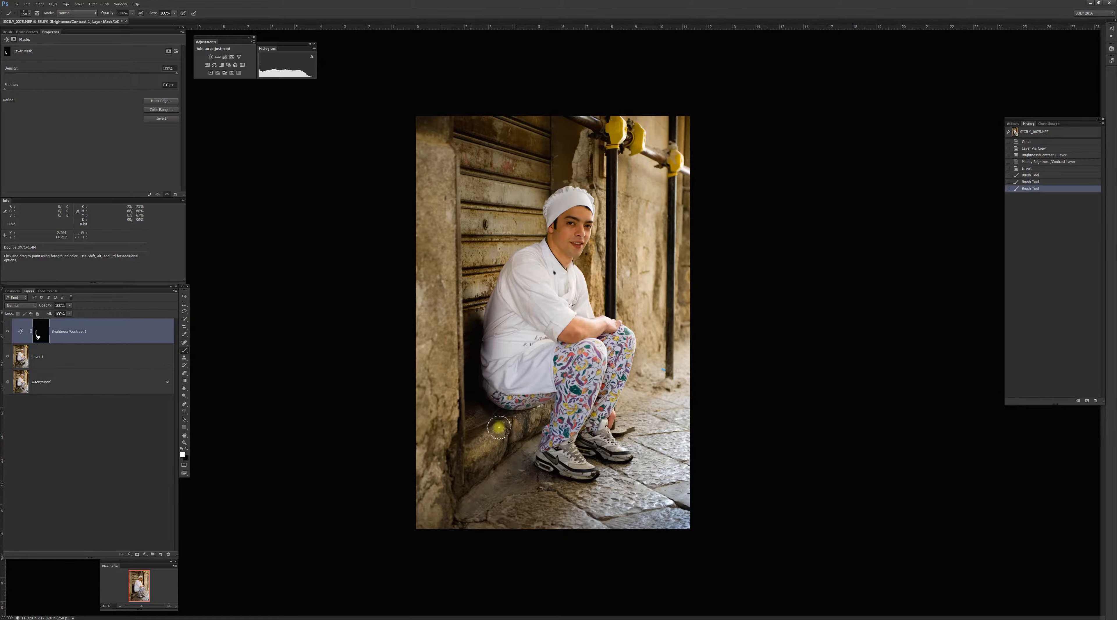
mouse_move(521, 437)
left_mouse_down()
mouse_move(466, 475)
mouse_move(507, 431)
mouse_move(536, 425)
mouse_move(489, 455)
mouse_move(499, 428)
mouse_move(472, 386)
mouse_move(466, 324)
left_mouse_up()
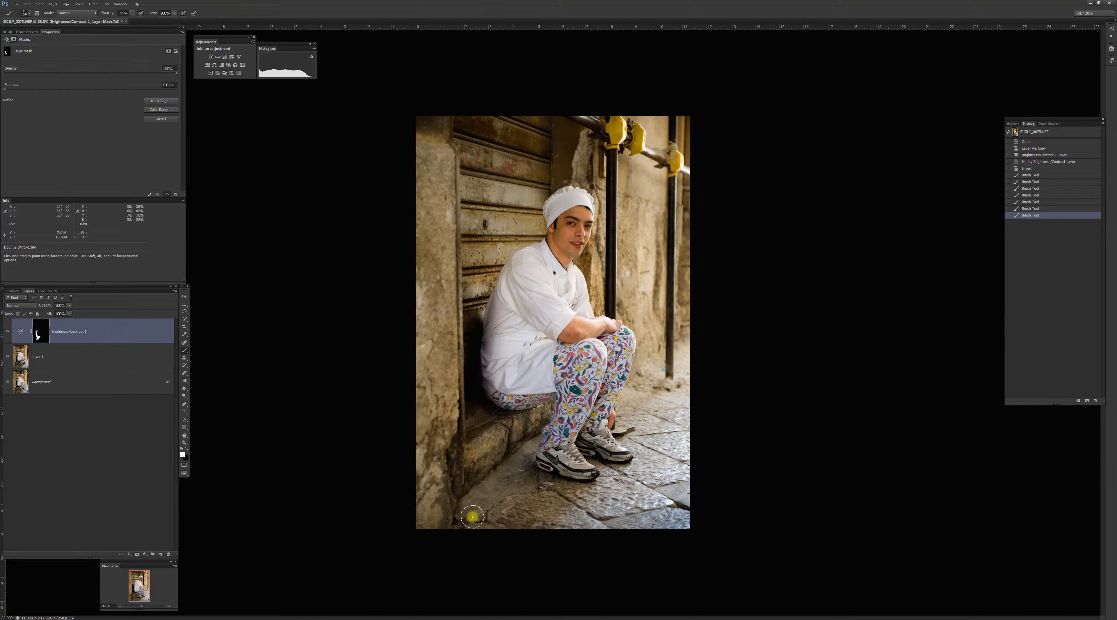
mouse_move(469, 392)
left_mouse_down()
mouse_move(467, 318)
mouse_move(454, 359)
mouse_move(456, 417)
mouse_move(489, 474)
mouse_move(473, 447)
mouse_move(468, 363)
left_mouse_up()
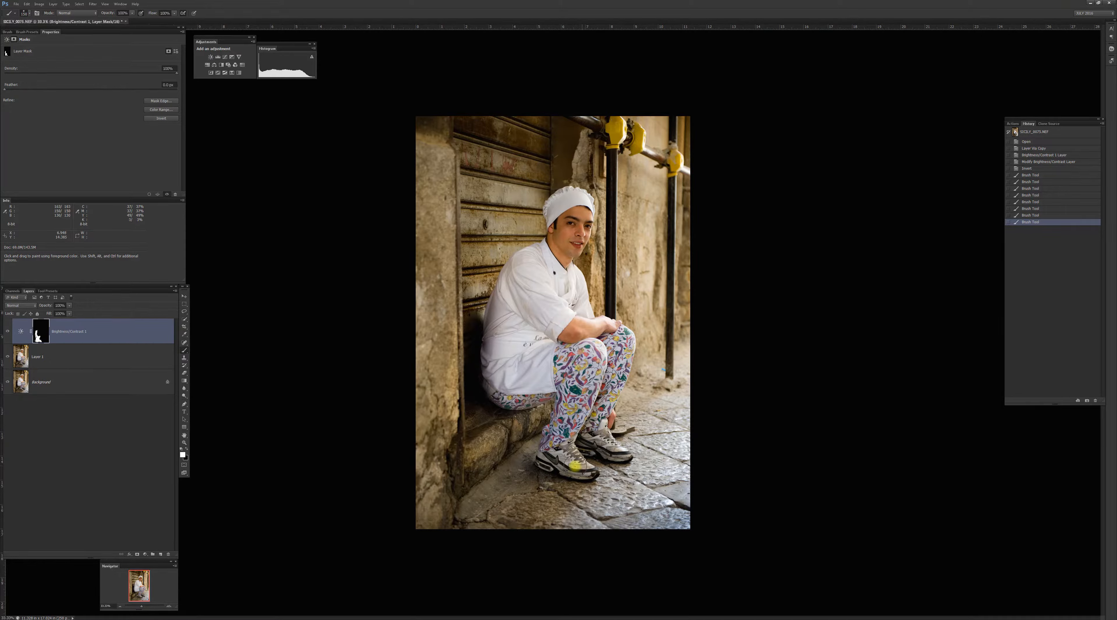
Paint white on the layer mask over the chef's shoes and the area around them to brighten it
mouse_move(567, 476)
left_mouse_down()
mouse_move(590, 449)
mouse_move(612, 451)
mouse_move(587, 437)
mouse_move(608, 440)
mouse_move(612, 458)
mouse_move(595, 448)
mouse_move(614, 452)
mouse_move(555, 466)
mouse_move(599, 456)
mouse_move(595, 438)
mouse_move(607, 441)
mouse_move(553, 467)
mouse_move(568, 467)
mouse_move(582, 432)
mouse_move(619, 455)
left_mouse_up()
left_click_drag(547, 455, 576, 471)
mouse_move(556, 458)
left_mouse_down()
mouse_move(579, 470)
mouse_move(564, 461)
mouse_move(586, 433)
mouse_move(615, 450)
left_mouse_up()
left_click_drag(614, 449, 581, 436)
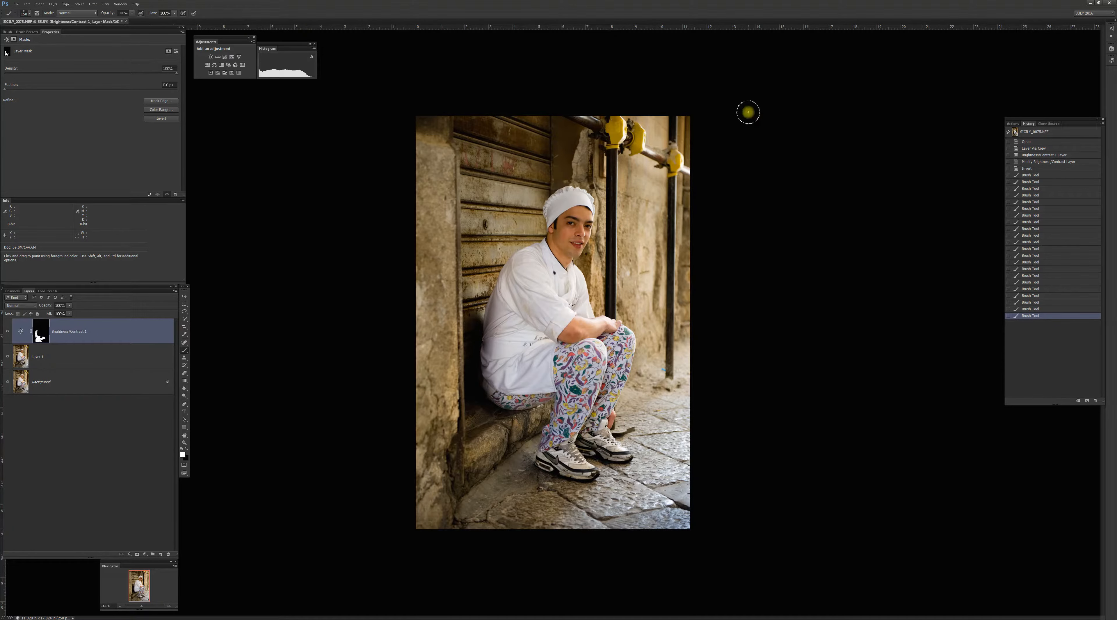
Revert the document history to the newly added Brightness/Contrast layer, discarding the brightness change, mask inversion and brush strokes
left_click(1044, 141)
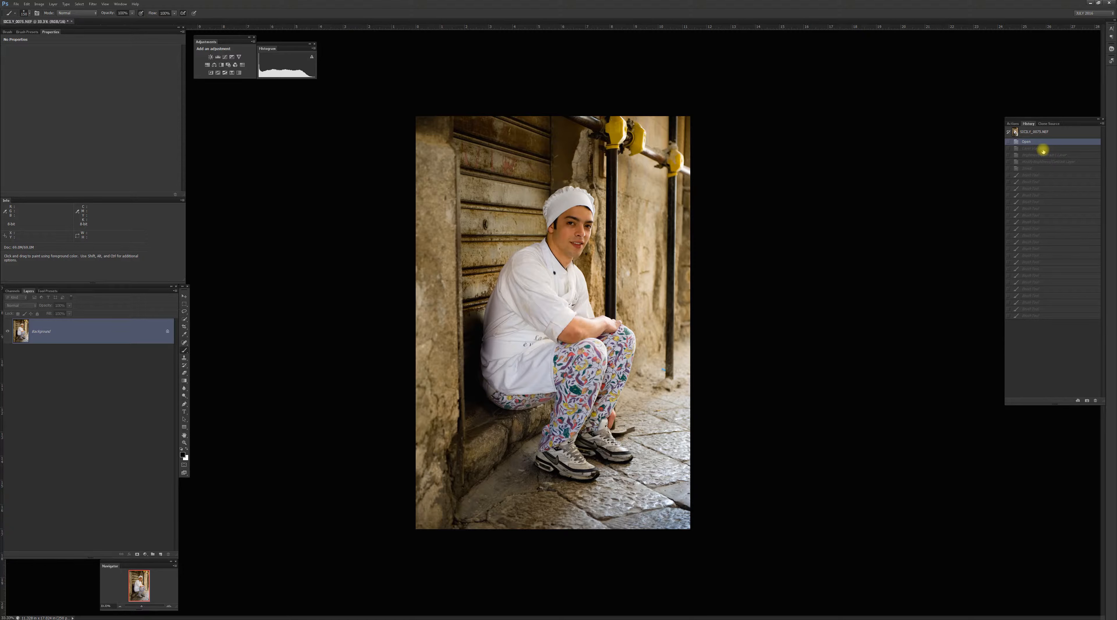
left_click(1042, 149)
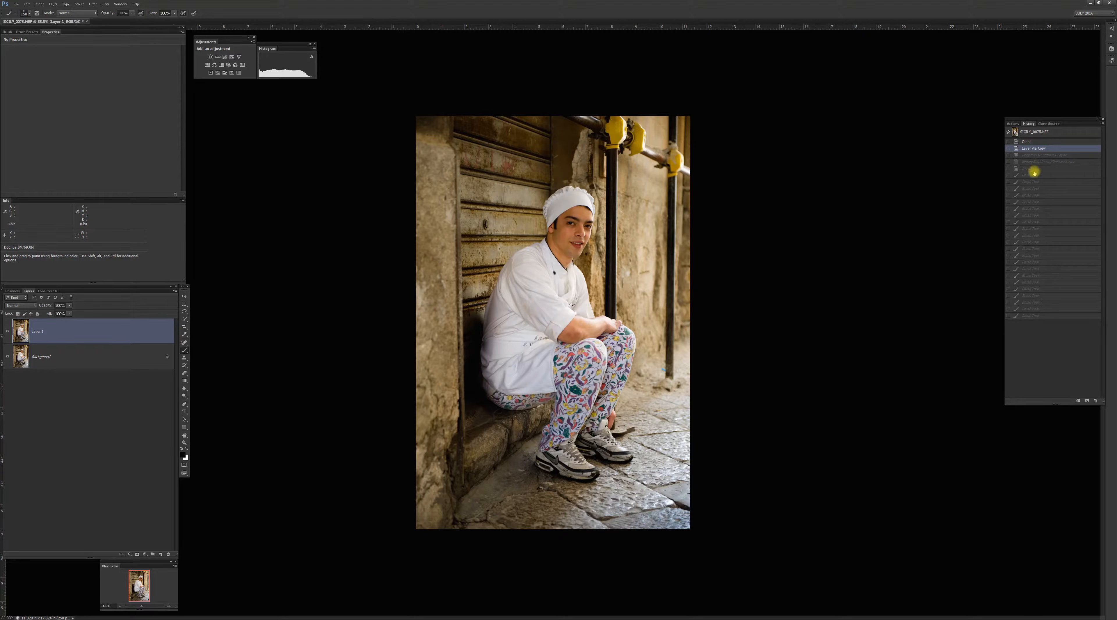
left_click(1033, 157)
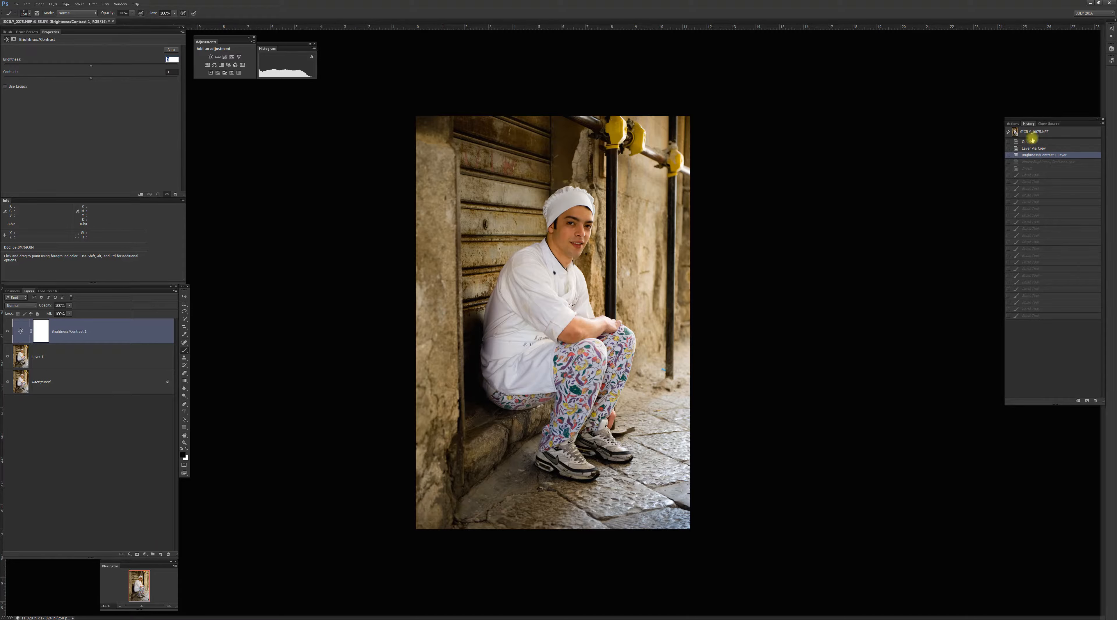
left_click(1030, 149)
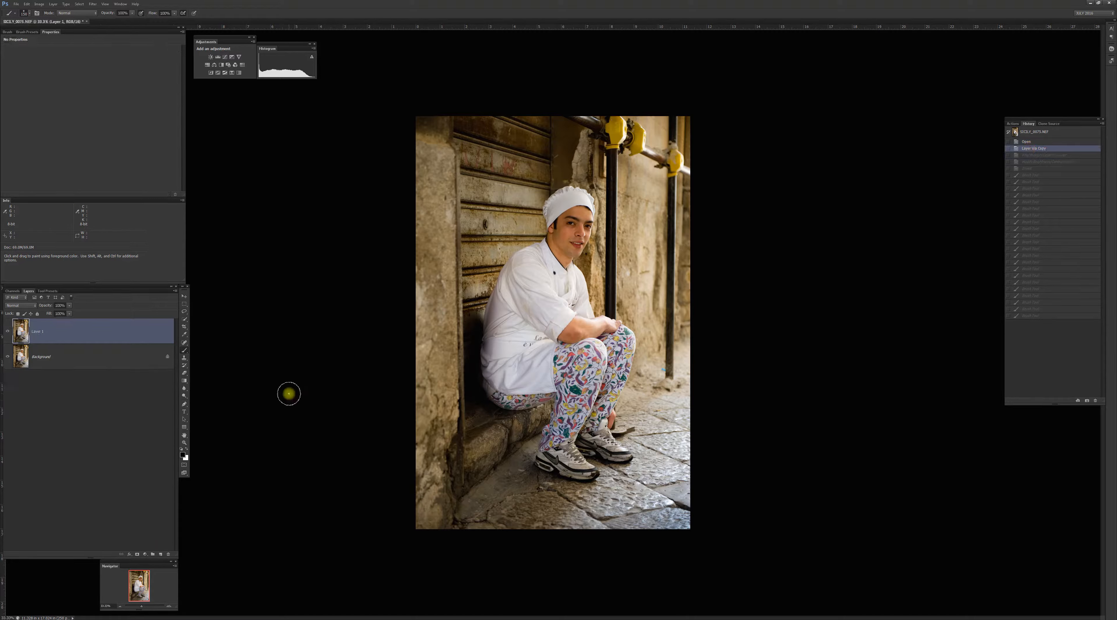
left_click(145, 554)
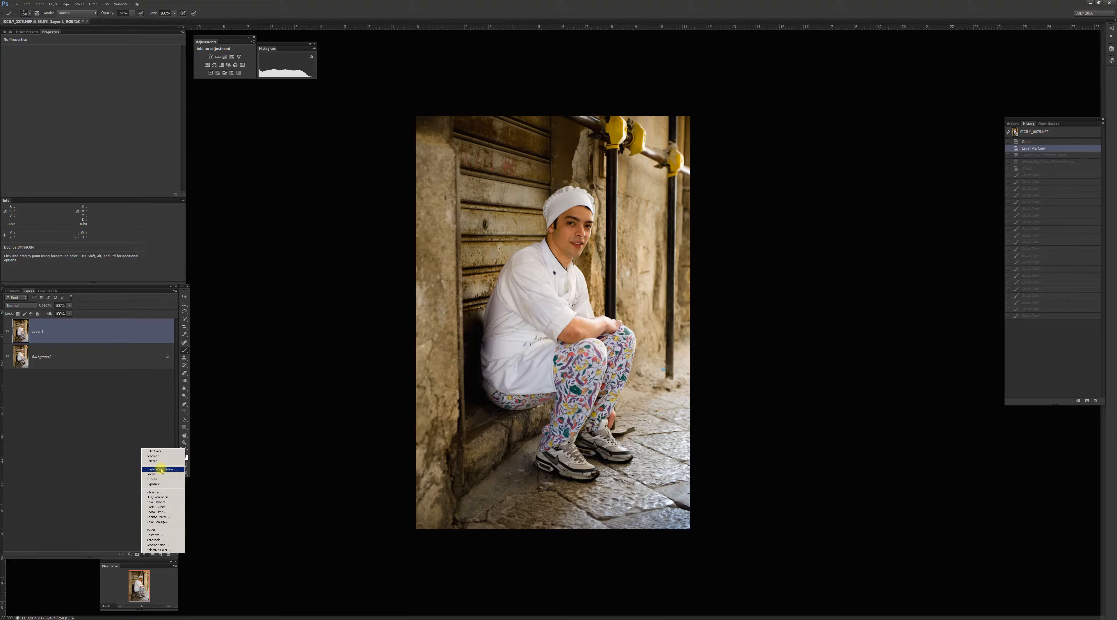
left_click(279, 527)
left_click(1035, 157)
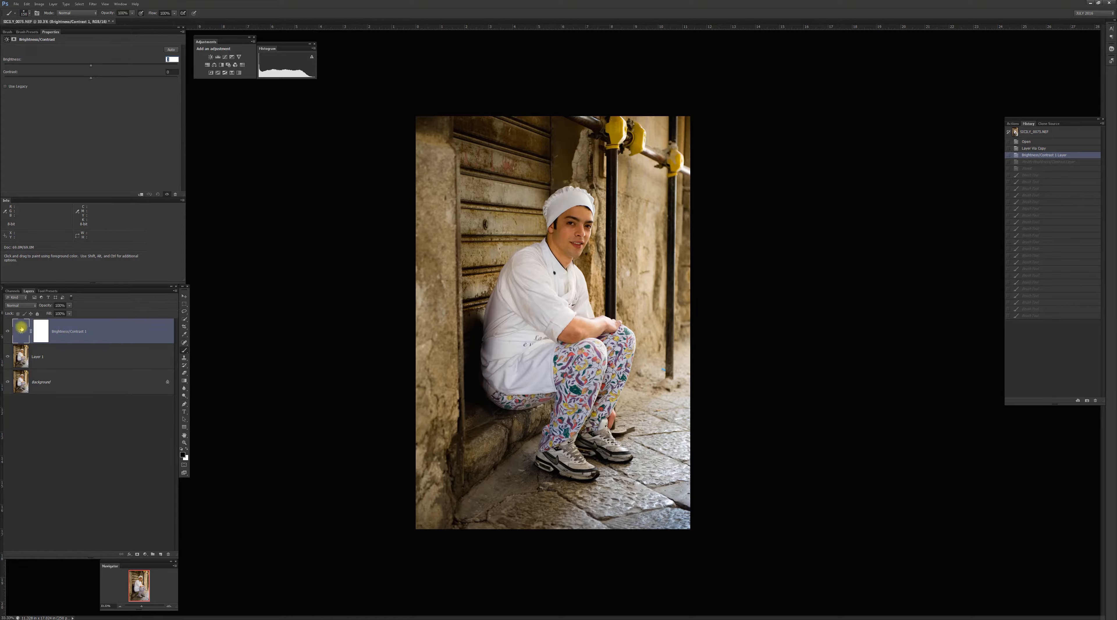
Raise the brightness of the Brightness/Contrast adjustment layer strongly, leaving its mask white
left_click(41, 331)
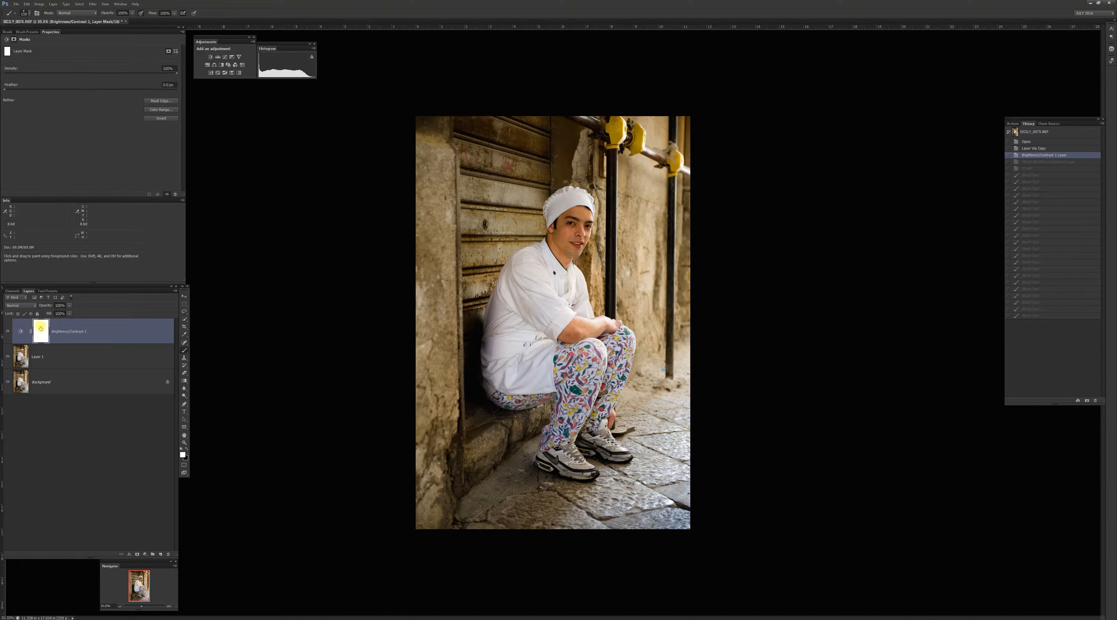
left_click(21, 332)
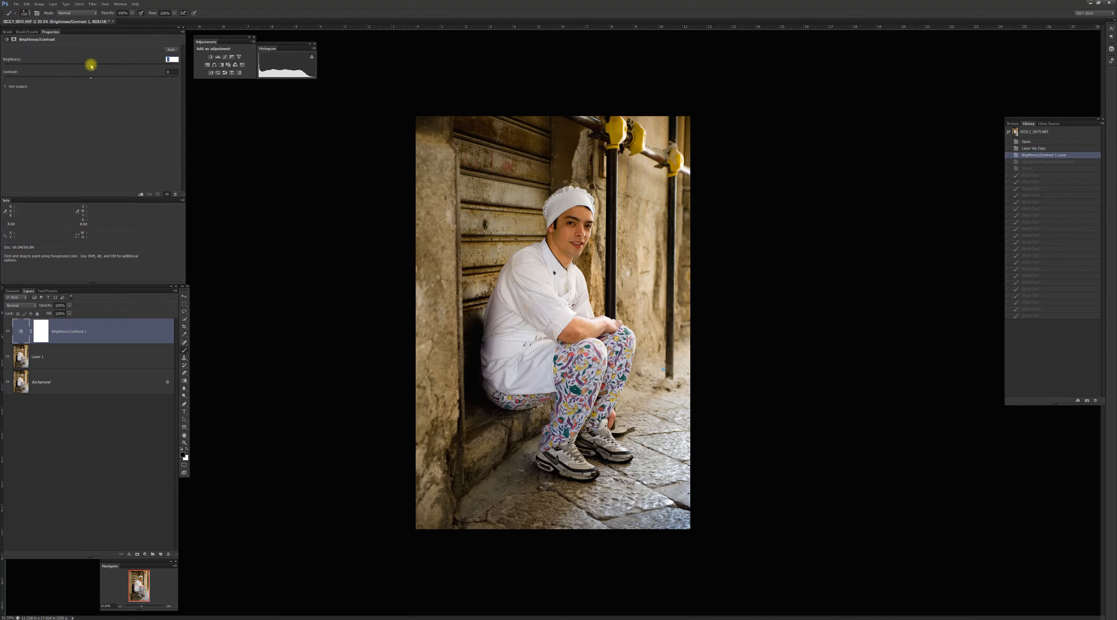
left_click_drag(91, 66, 117, 66)
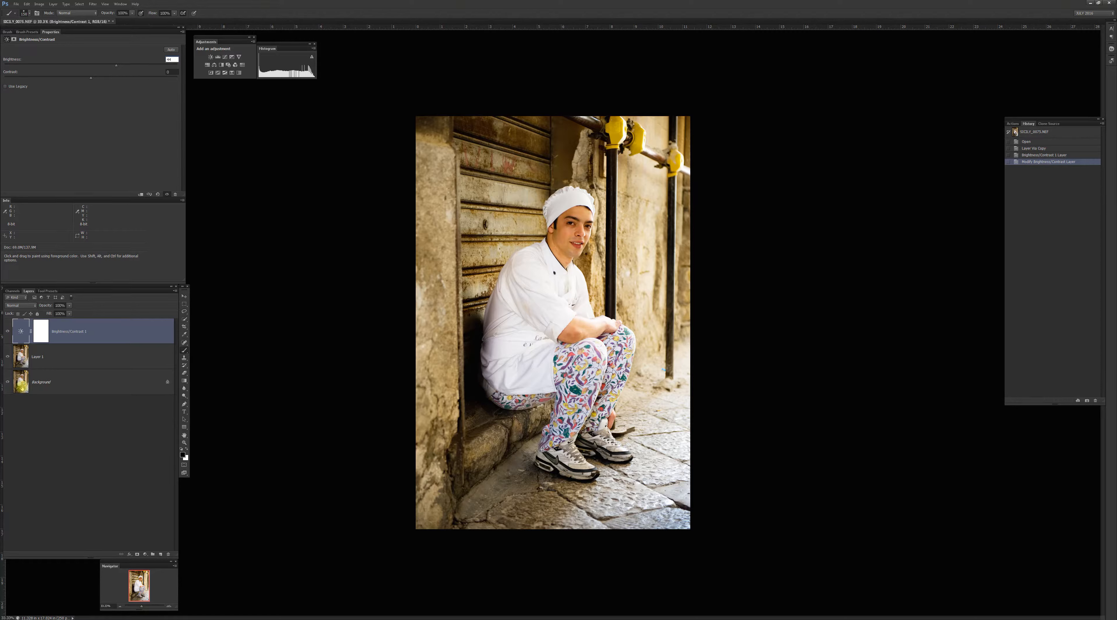
Select the Brightness/Contrast adjustment layer's mask, invert it to black and activate the Brush tool
left_click(40, 332)
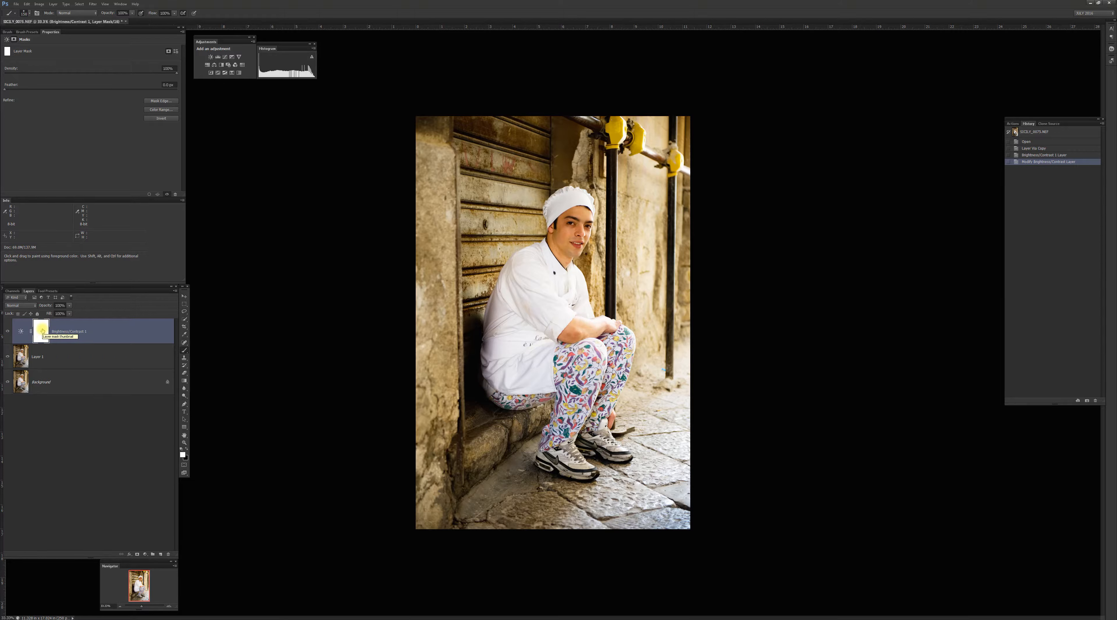
left_click_drag(42, 331, 43, 332)
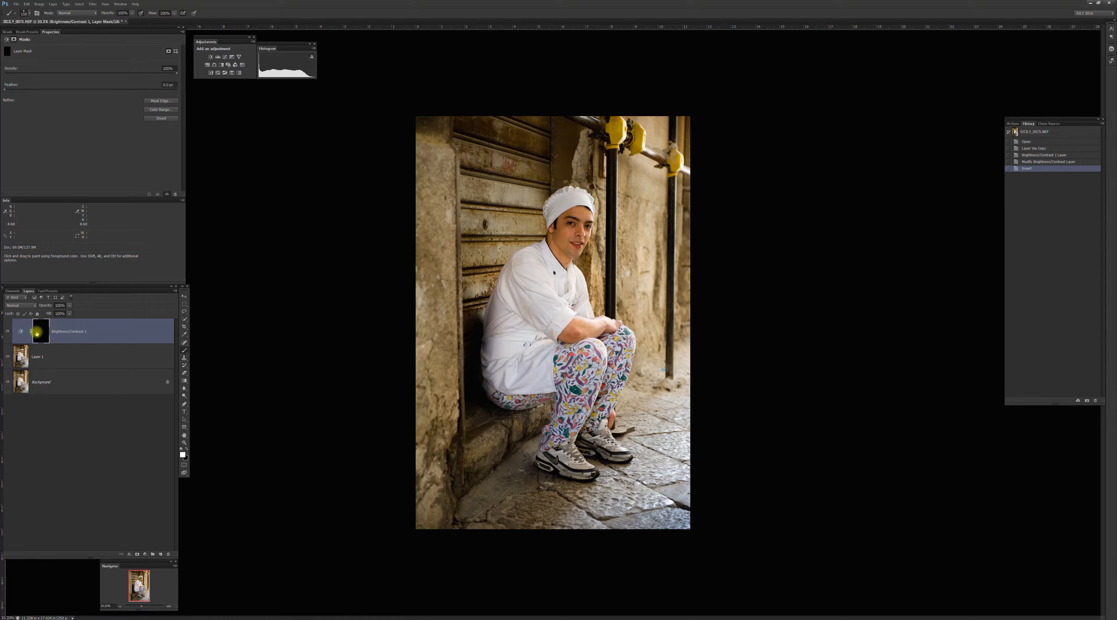
left_click(41, 333)
key("b")
Hide the toolbox and show it again
left_click(119, 5)
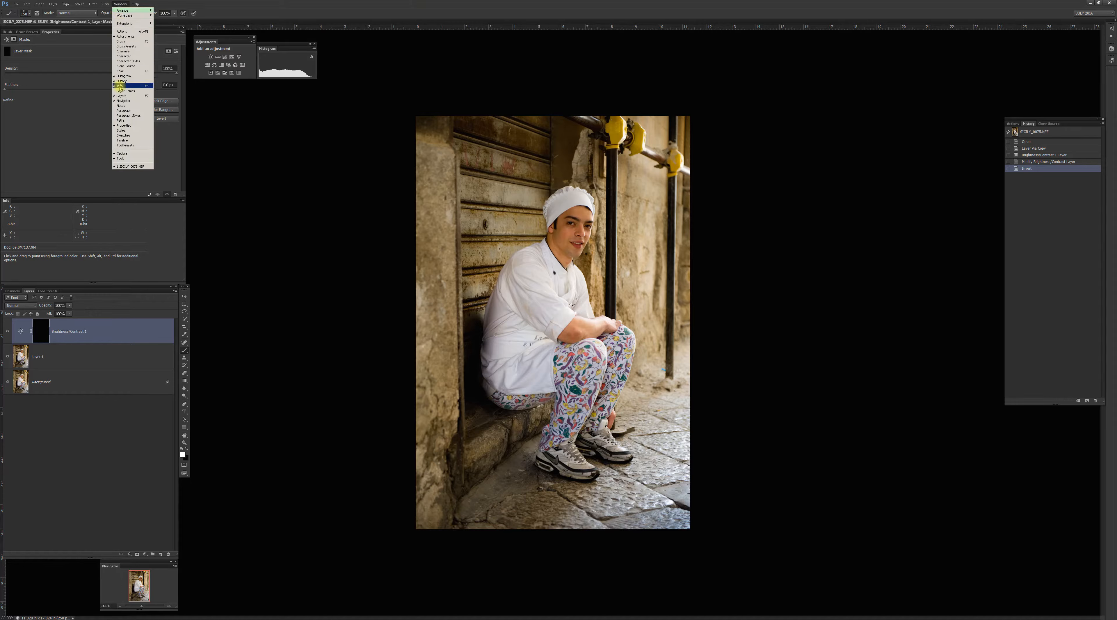
left_click(120, 159)
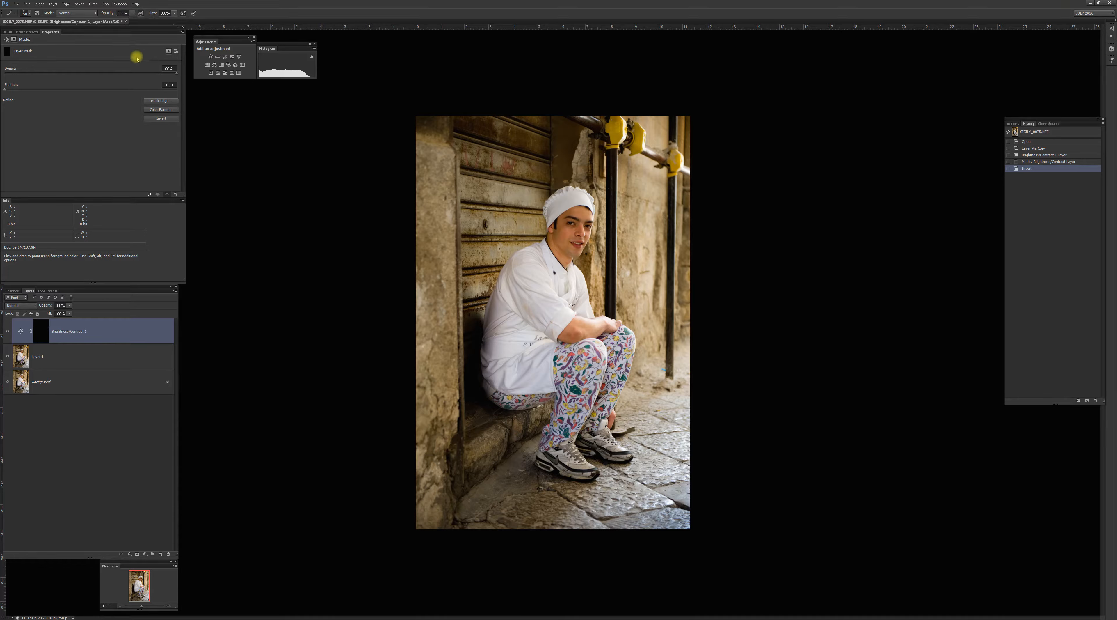
left_click(120, 4)
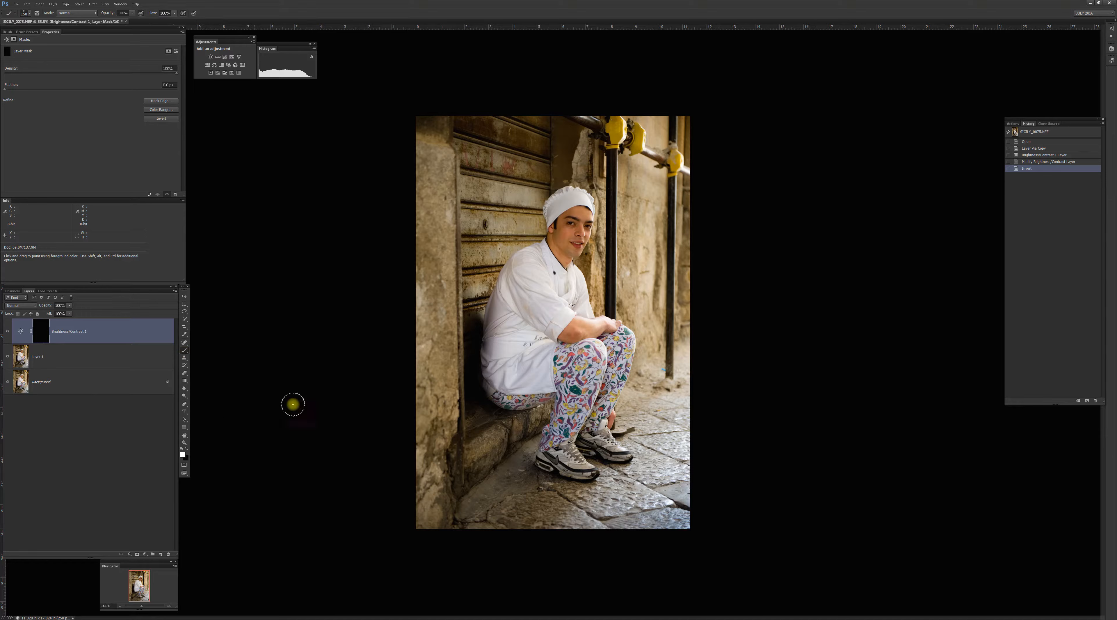
Try painting black on the black layer mask over the chef's apron, and invert the mask to white and back to black
key("b")
left_click(185, 449)
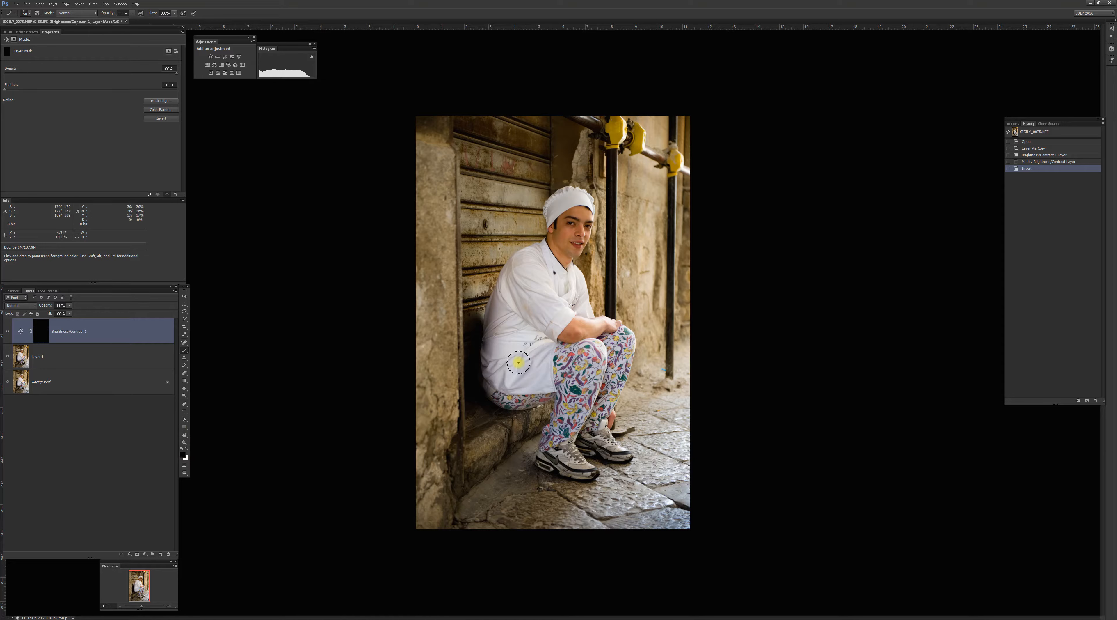
left_click_drag(534, 360, 487, 344)
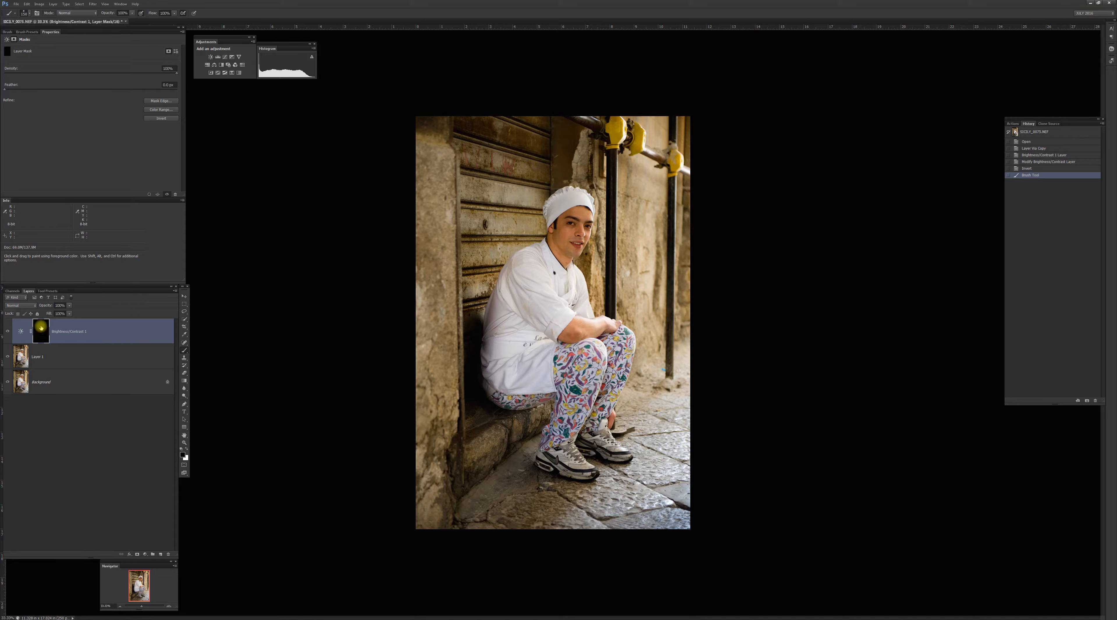
key("ctrl+i")
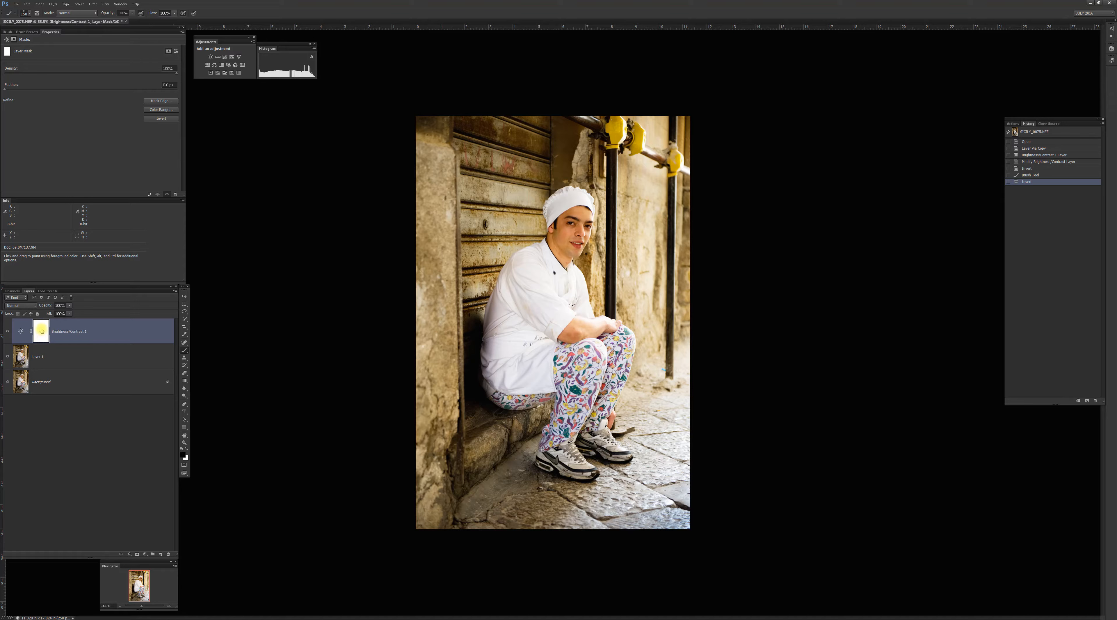
key("ctrl+i")
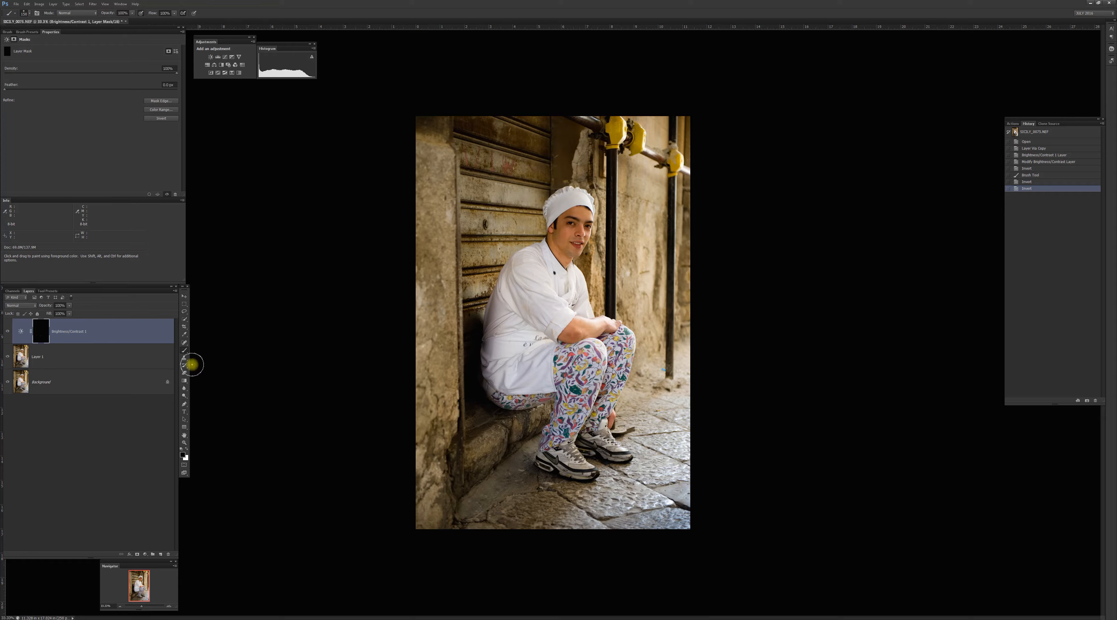
Paint white on the black layer mask over the stone ledge beneath the chef and over both shoes to brighten them
key("b")
left_click(186, 449)
mouse_move(472, 452)
left_mouse_down()
mouse_move(509, 426)
mouse_move(491, 450)
mouse_move(472, 417)
mouse_move(492, 432)
mouse_move(468, 474)
mouse_move(454, 455)
mouse_move(469, 476)
mouse_move(522, 419)
mouse_move(534, 422)
mouse_move(534, 448)
mouse_move(492, 482)
mouse_move(496, 427)
mouse_move(508, 429)
mouse_move(472, 399)
left_mouse_up()
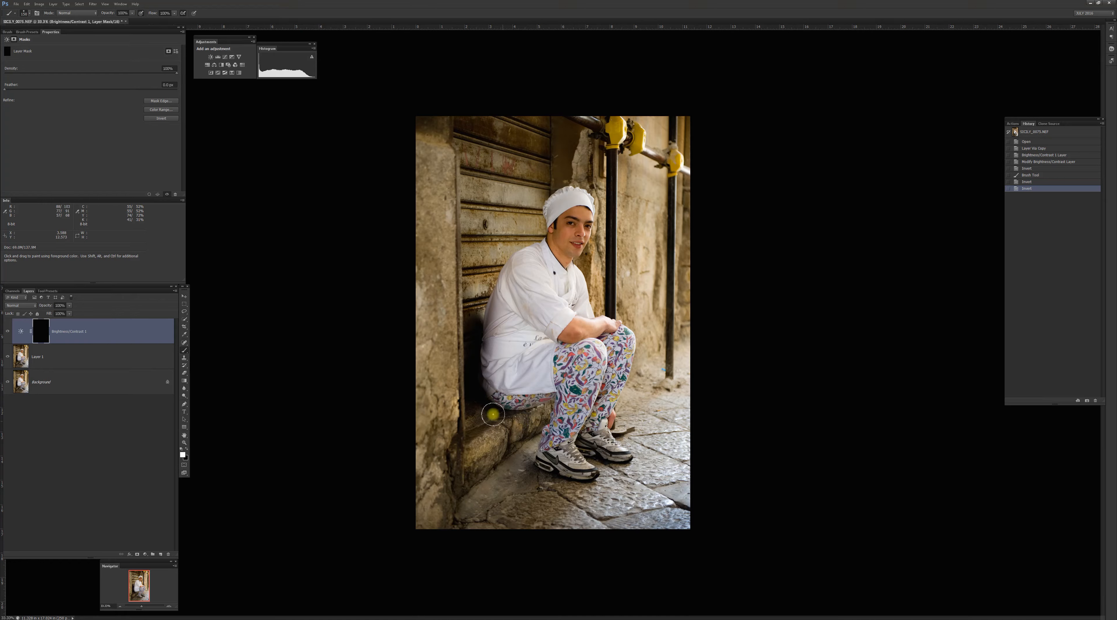
left_click(552, 470)
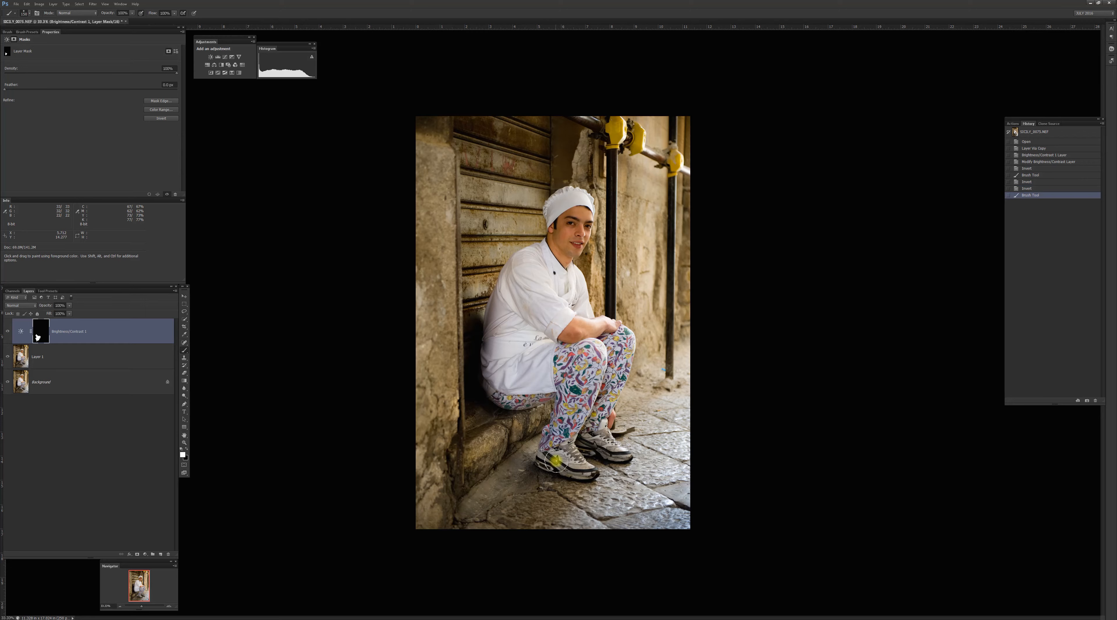
left_click(594, 446)
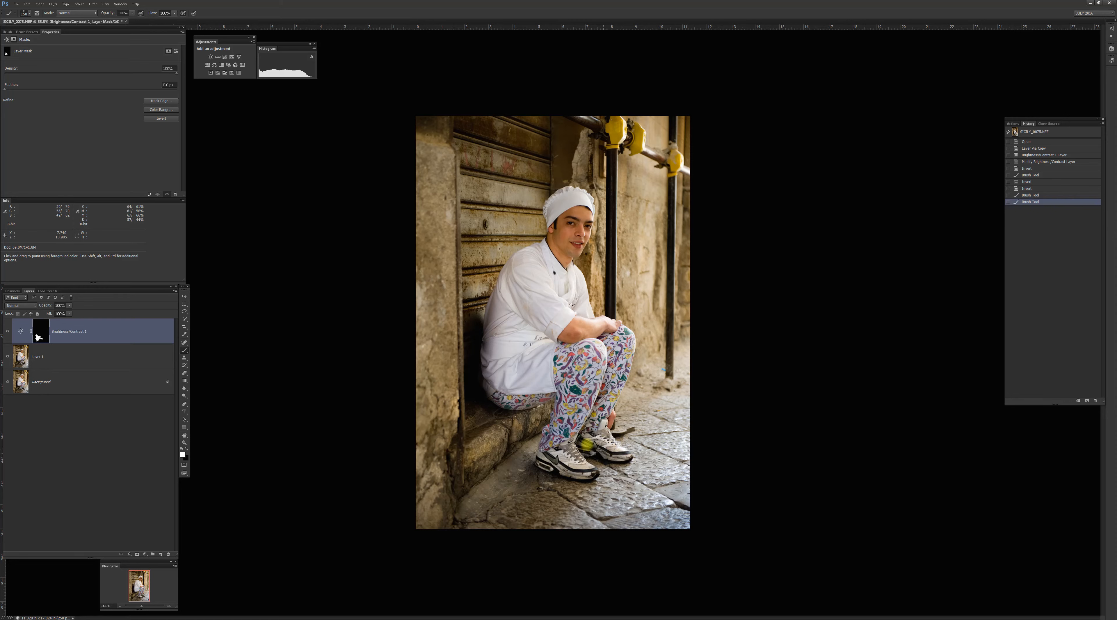
left_click(599, 446)
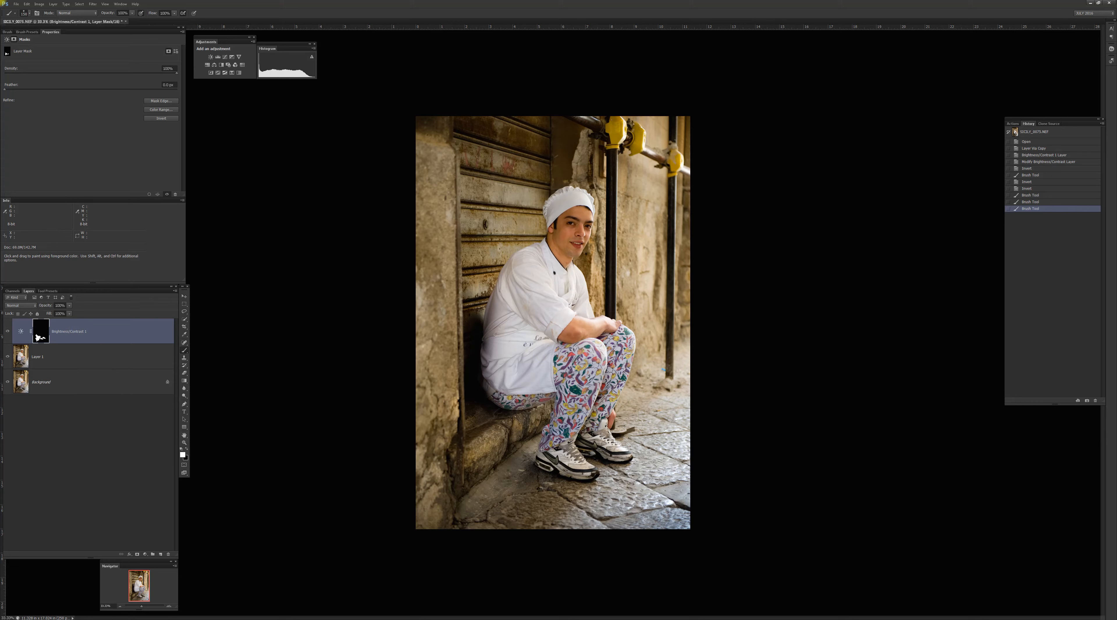
Look through the available adjustment layer types without adding one, and invert the painted layer mask and back again
left_click(145, 553)
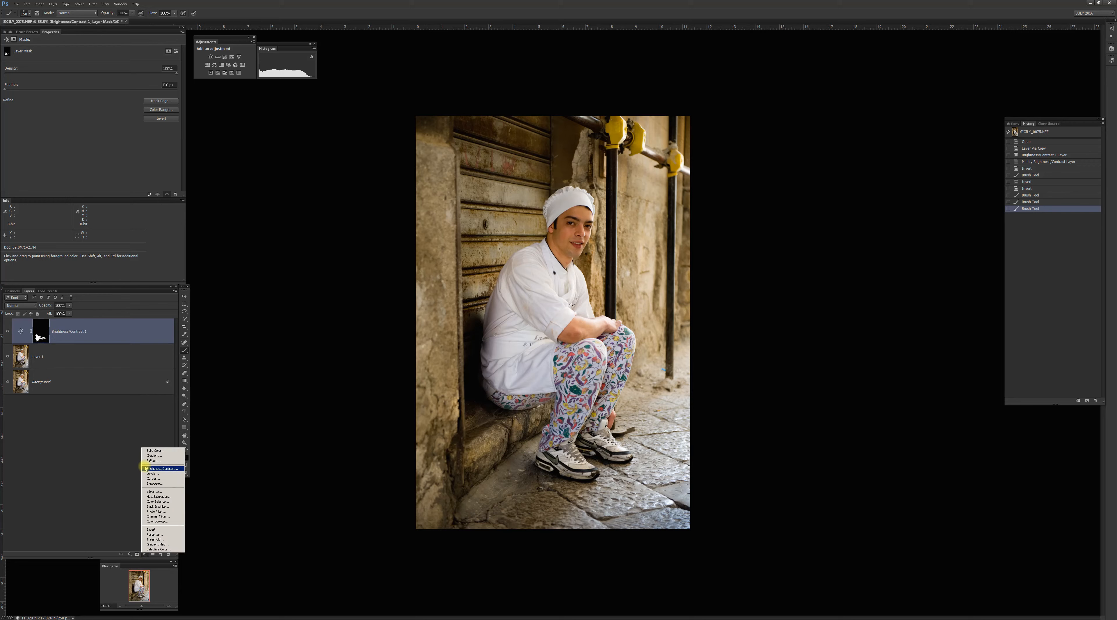
left_click(286, 507)
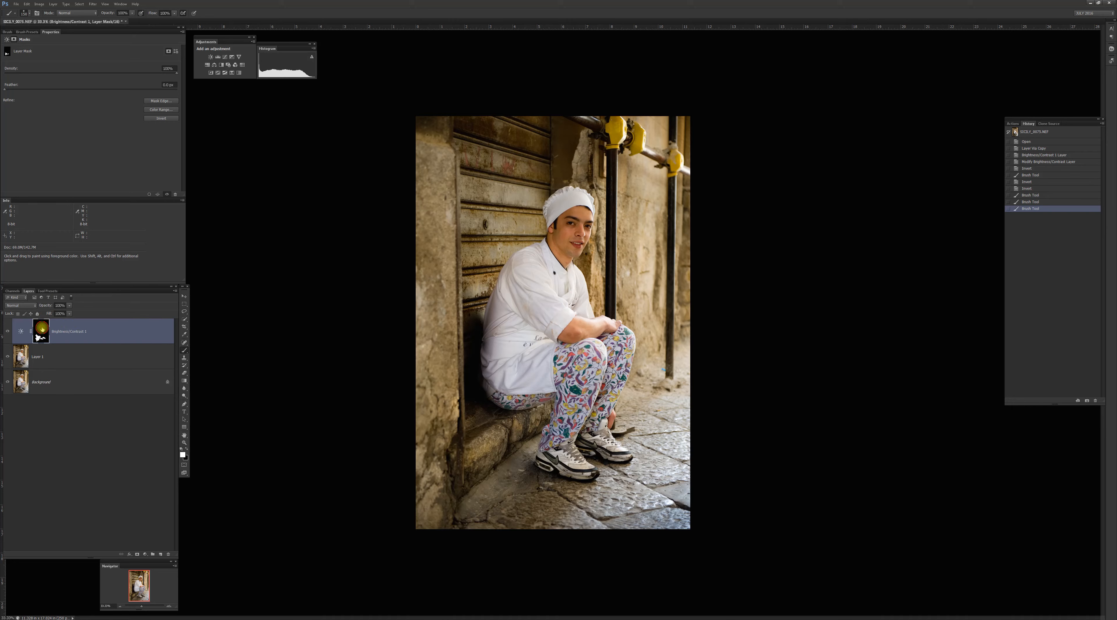
key("ctrl+i")
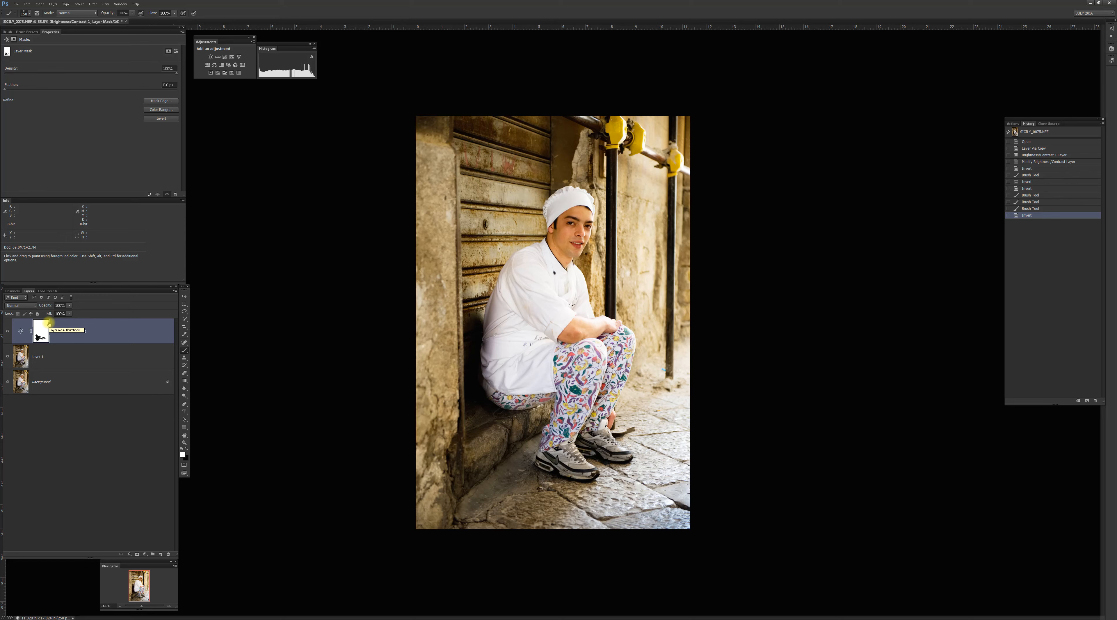
key("ctrl+i")
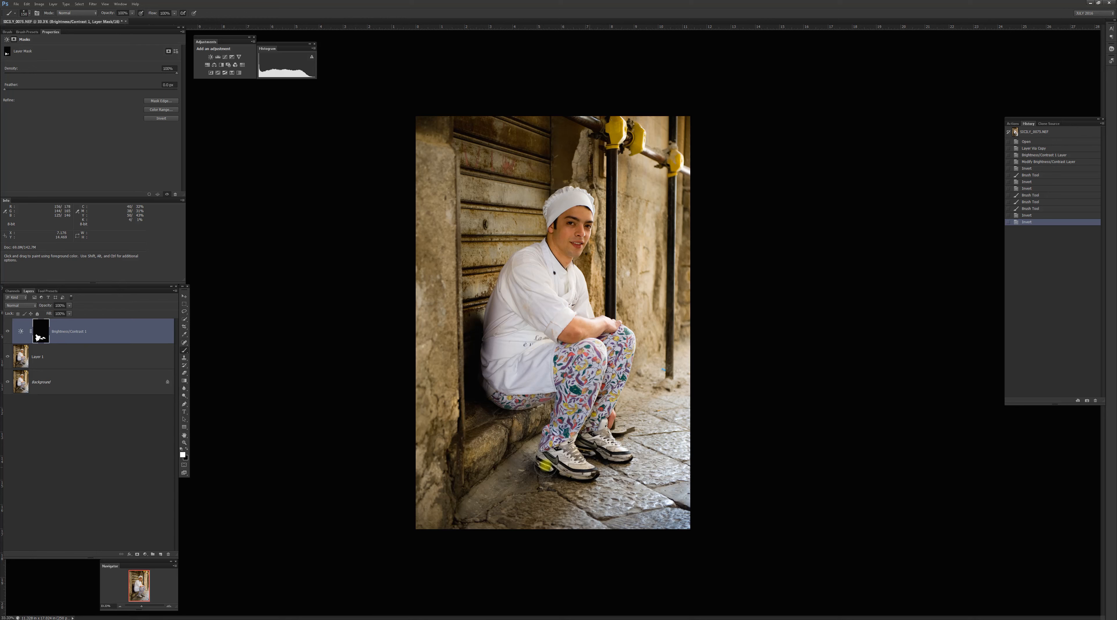
Paint more white on the layer mask over the heel of the chef's front shoe and the pavement beside it
left_click_drag(542, 465, 533, 462)
left_click_drag(530, 462, 525, 460)
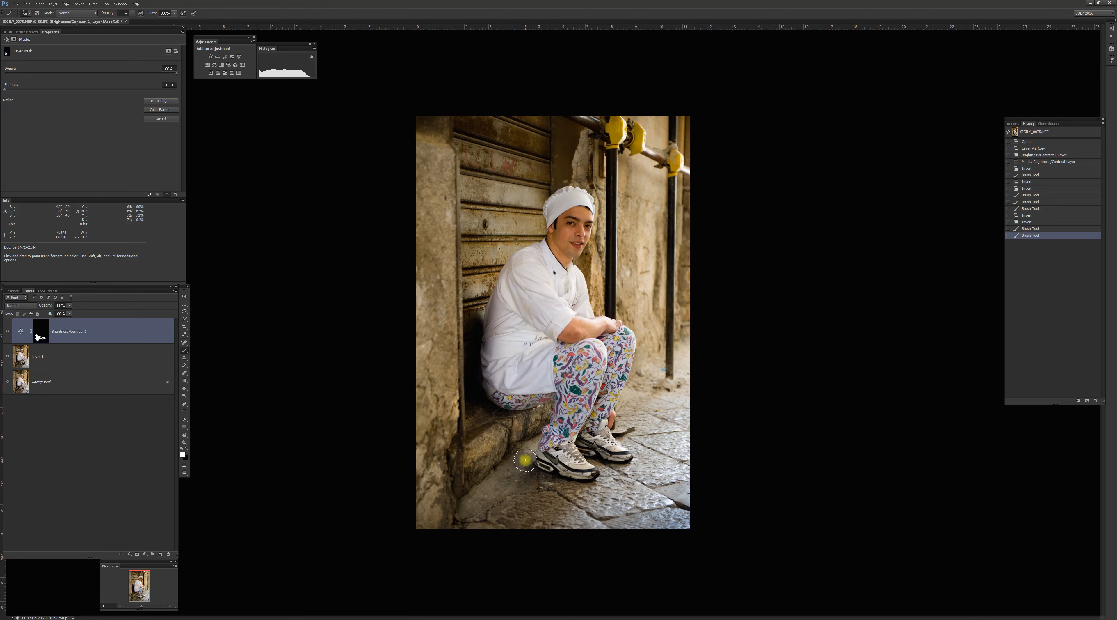